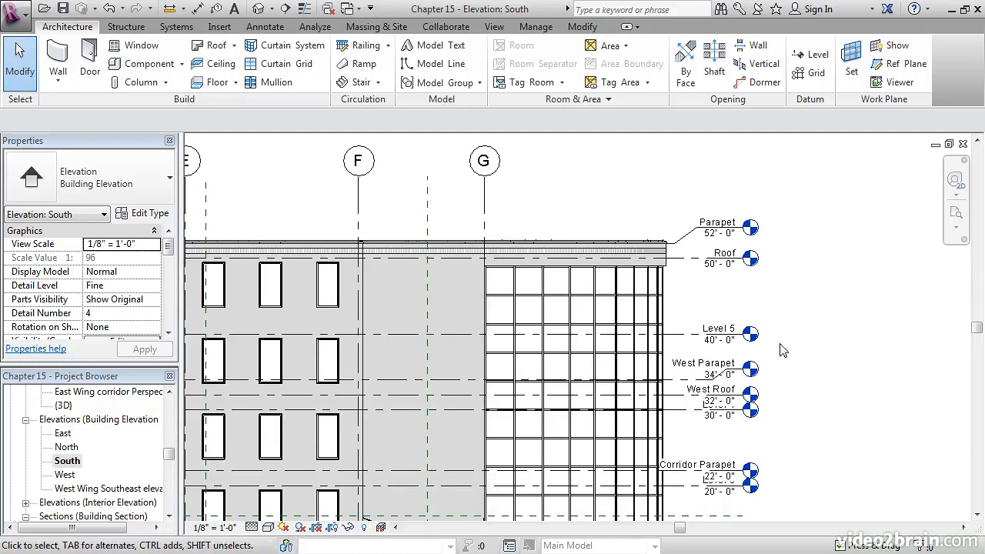
# Examine the levels in the South elevation and the base and top constraints of the exterior brick wall between grids F and G.
pyautogui.moveTo(774, 390); pyautogui.dragTo(761, 332, button='middle')
pyautogui.moveTo(663, 335); pyautogui.dragTo(730, 340, button='middle')
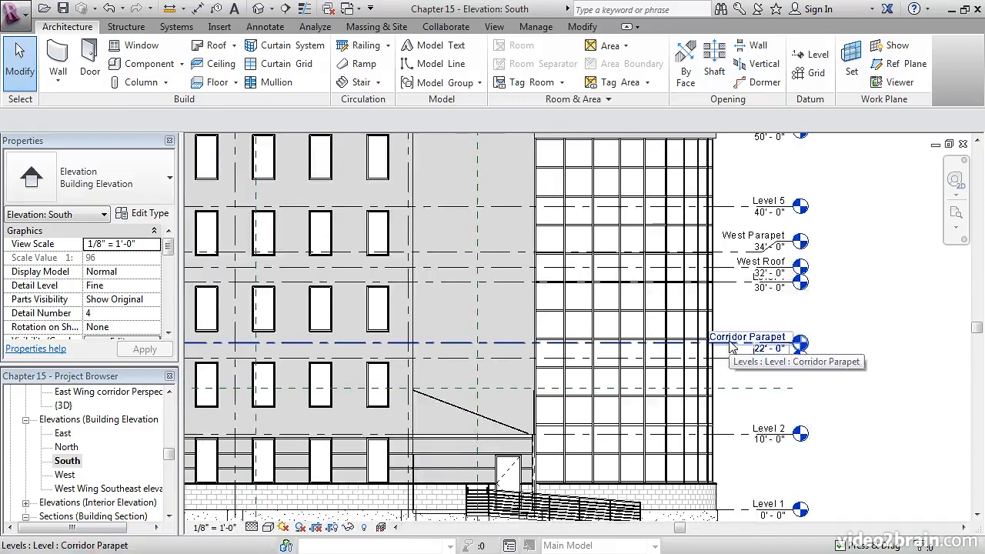
pyautogui.moveTo(731, 265); pyautogui.dragTo(718, 333, button='middle')
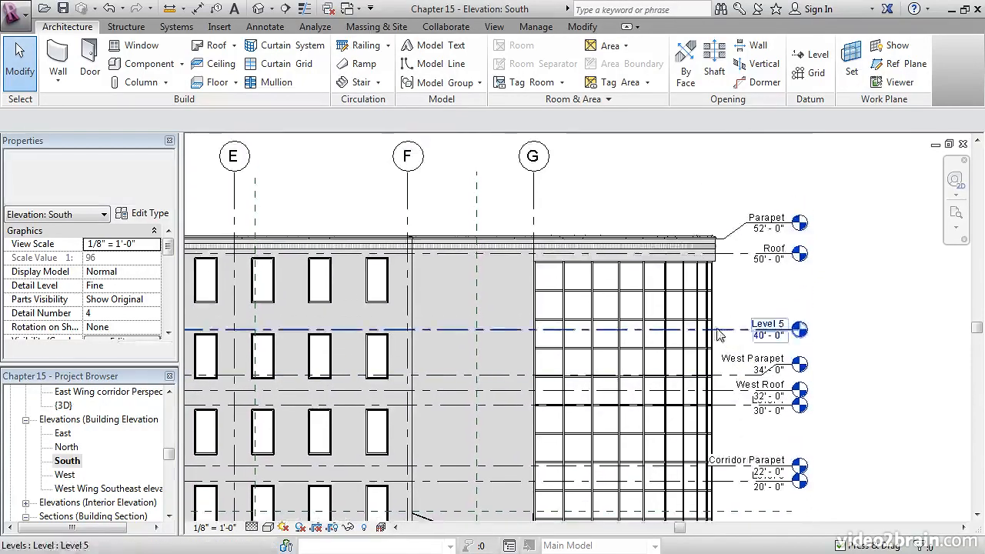
pyautogui.scroll(-3, 718, 333)
pyautogui.click(602, 292)
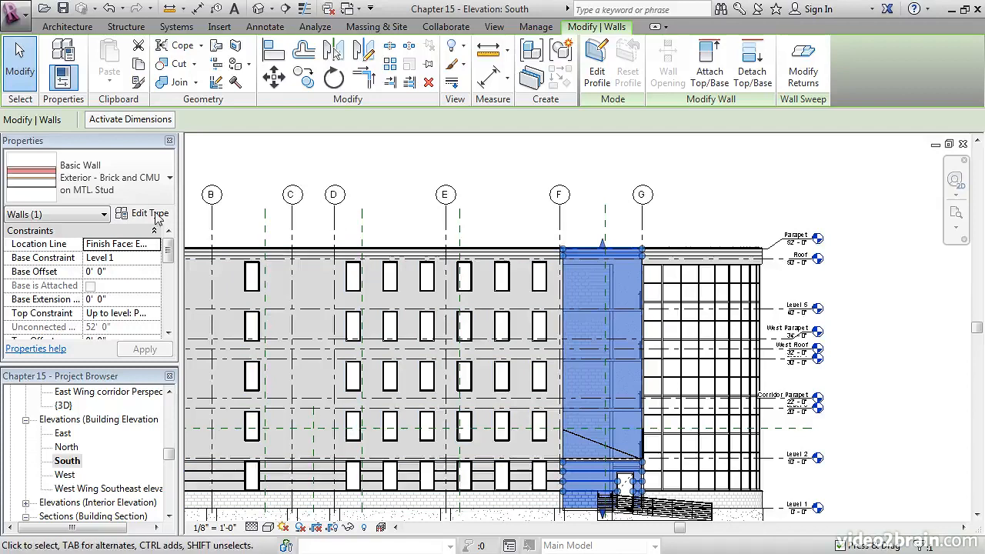
pyautogui.scroll(-2, 165, 258)
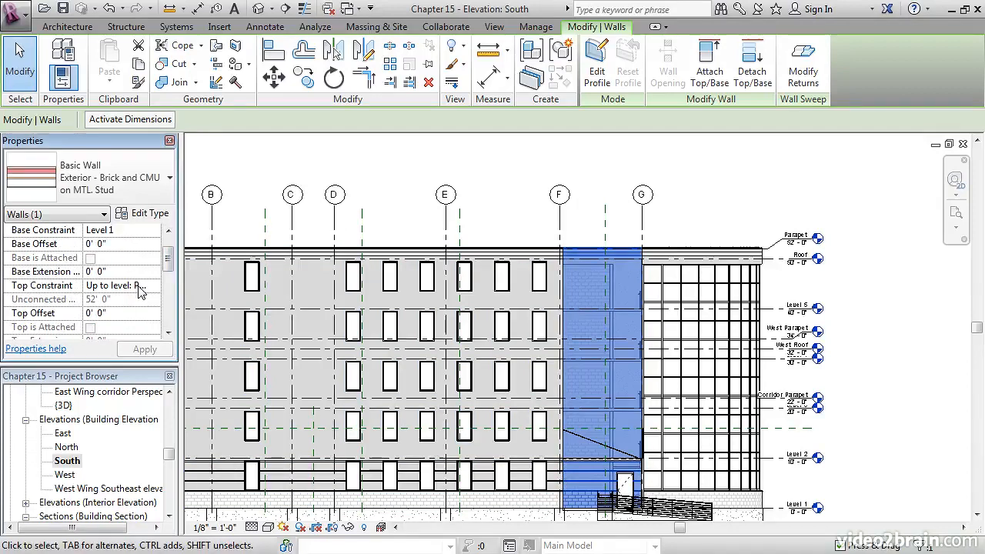
pyautogui.scroll(1, 114, 313)
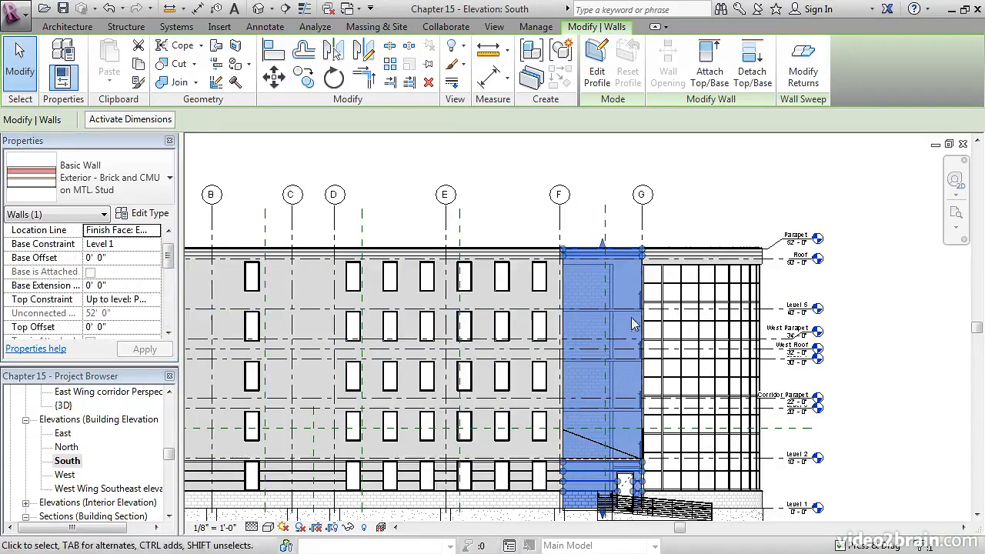
# Set the elevation of the Parapet level to 54'.
pyautogui.scroll(3, 825, 248)
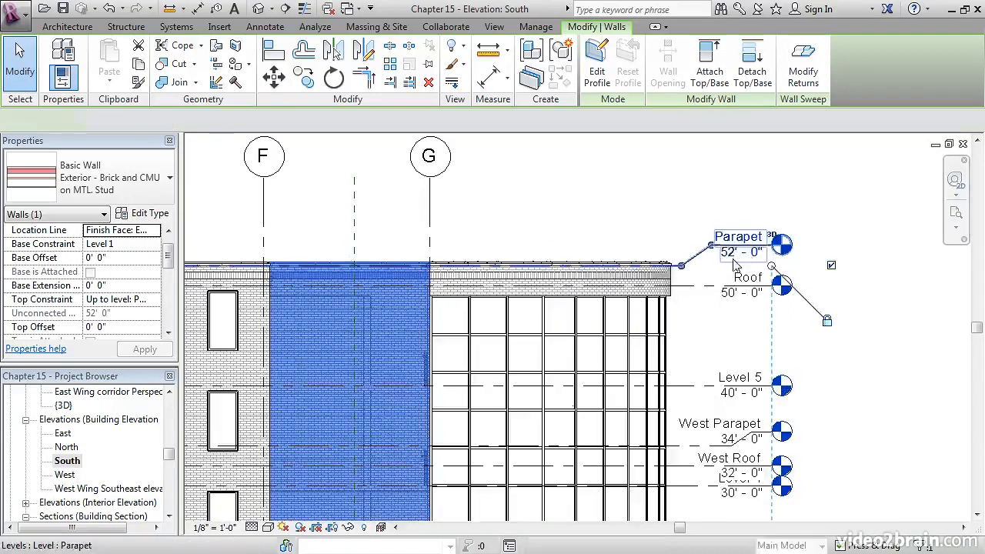
pyautogui.doubleClick(740, 254)
pyautogui.write('54')
pyautogui.press('Return')
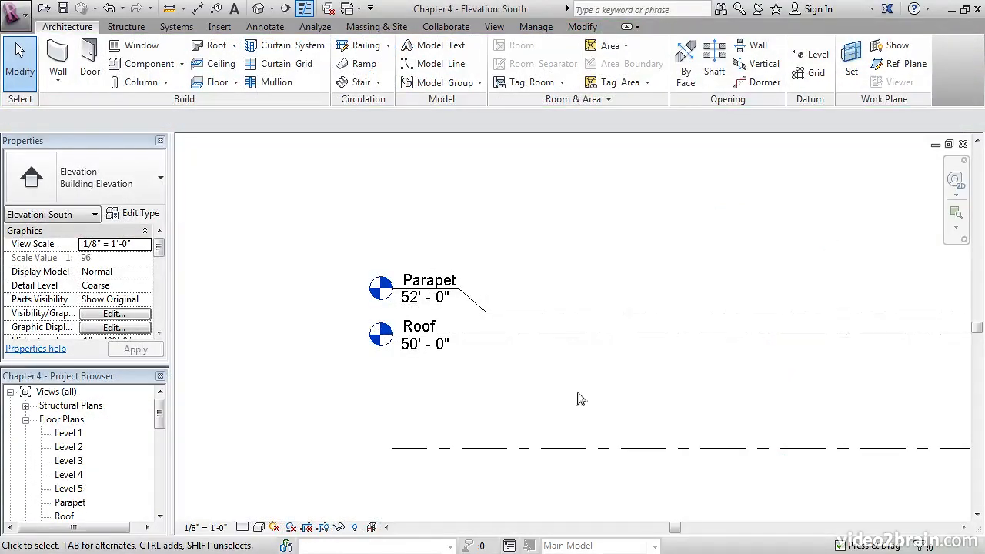
# Open the default 3D view and turn the model to show the wing with the curved end.
pyautogui.click(258, 9)
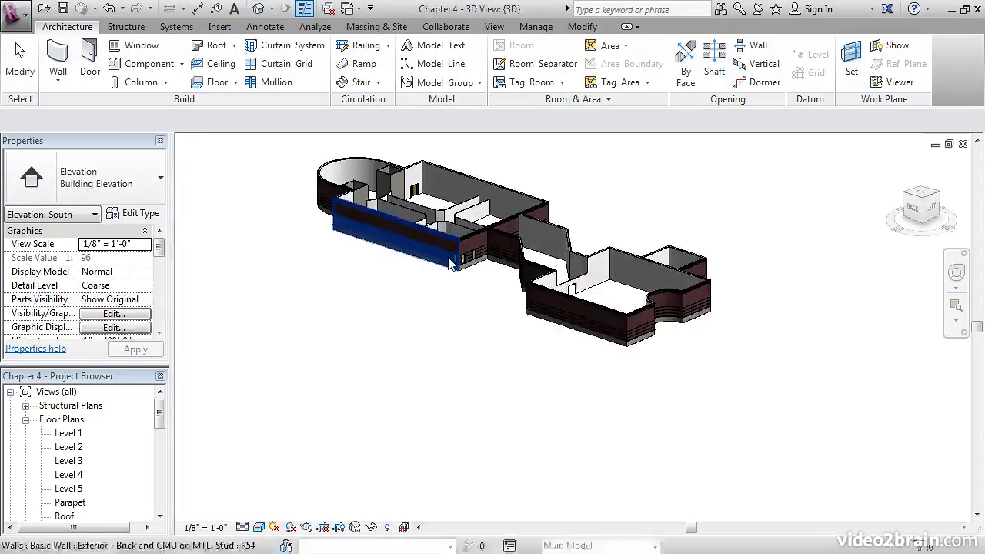
pyautogui.keyDown('shift'); pyautogui.moveTo(341, 293); pyautogui.dragTo(719, 336, button='middle'); pyautogui.keyUp('shift')
pyautogui.scroll(3, 719, 336)
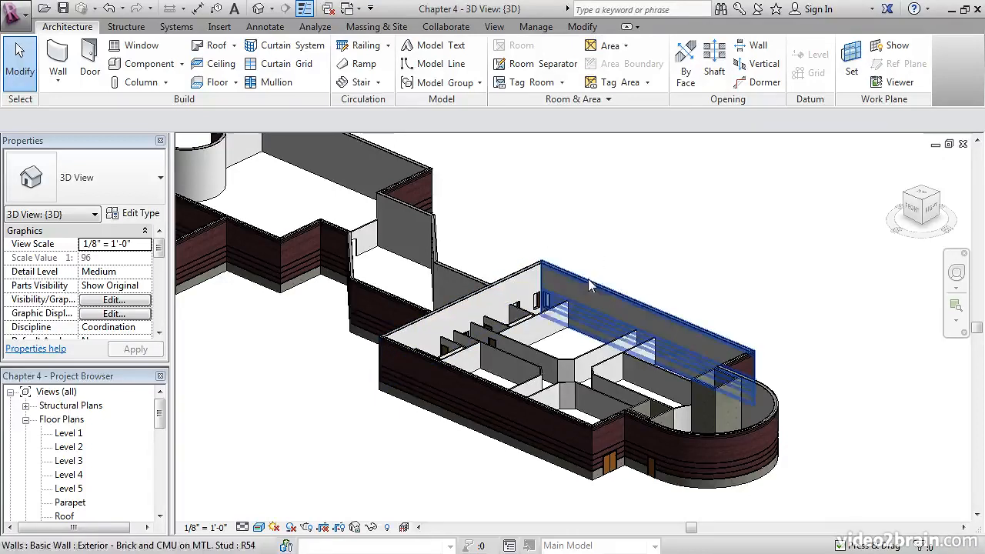
pyautogui.press('Tab')
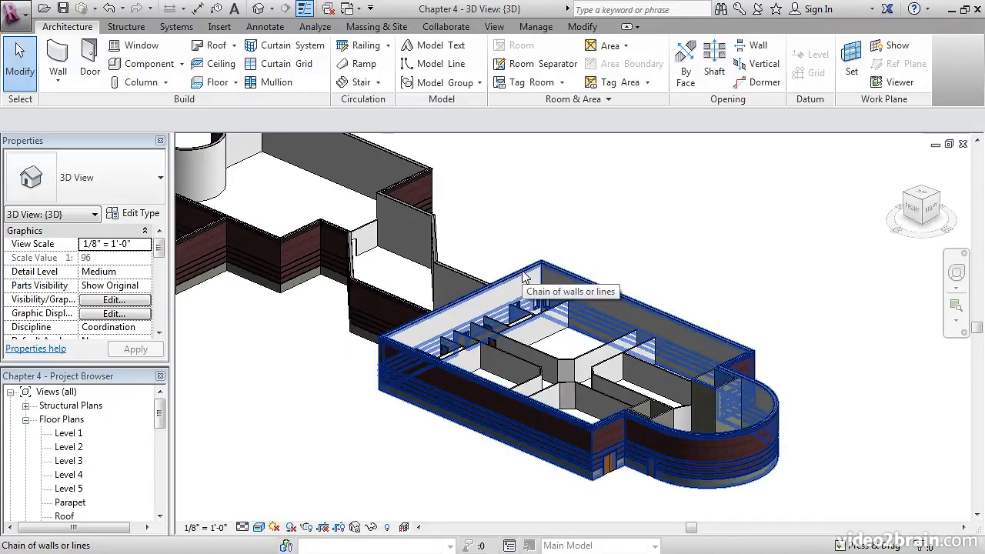
pyautogui.click(523, 276)
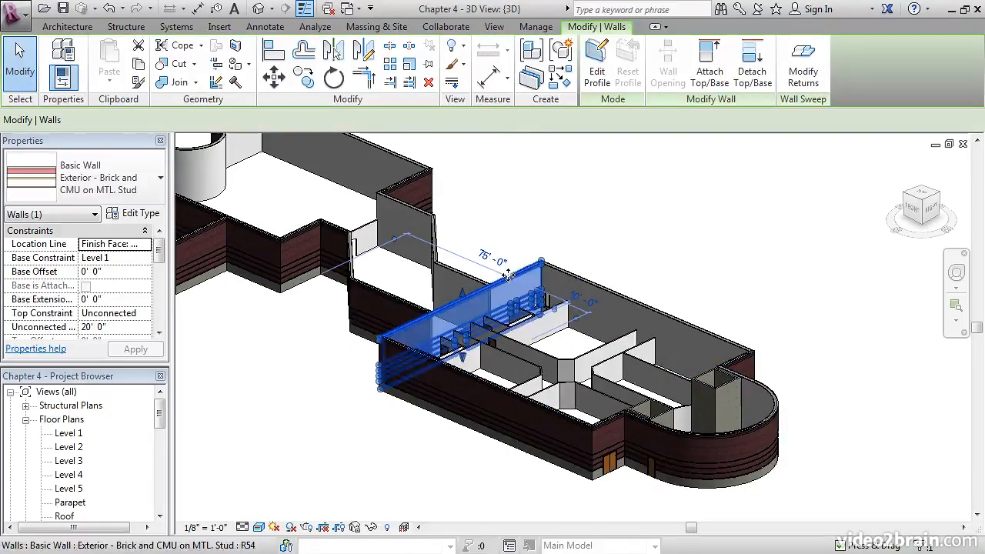
pyautogui.click(563, 207)
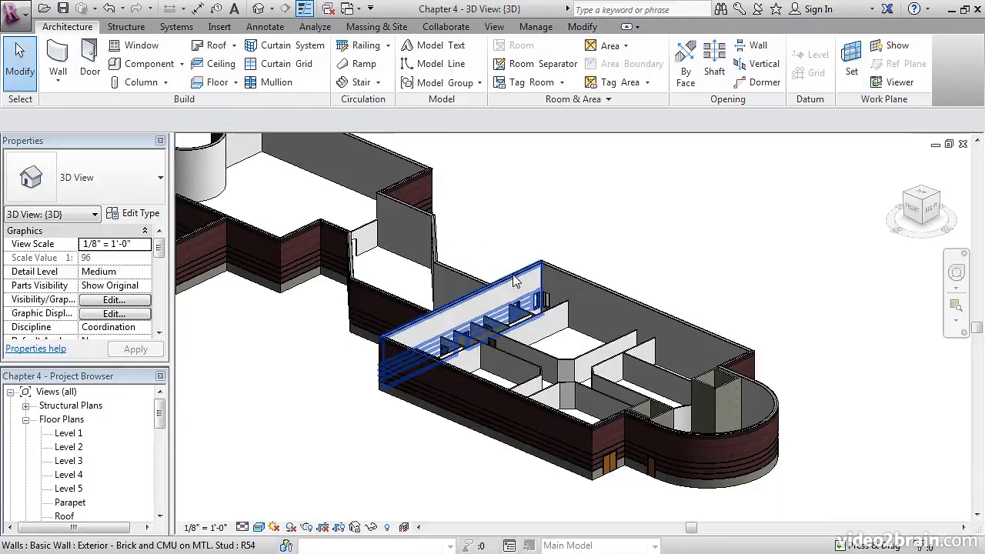
# Select the whole chain of exterior brick walls around the wing with the curved end.
pyautogui.press('Tab')
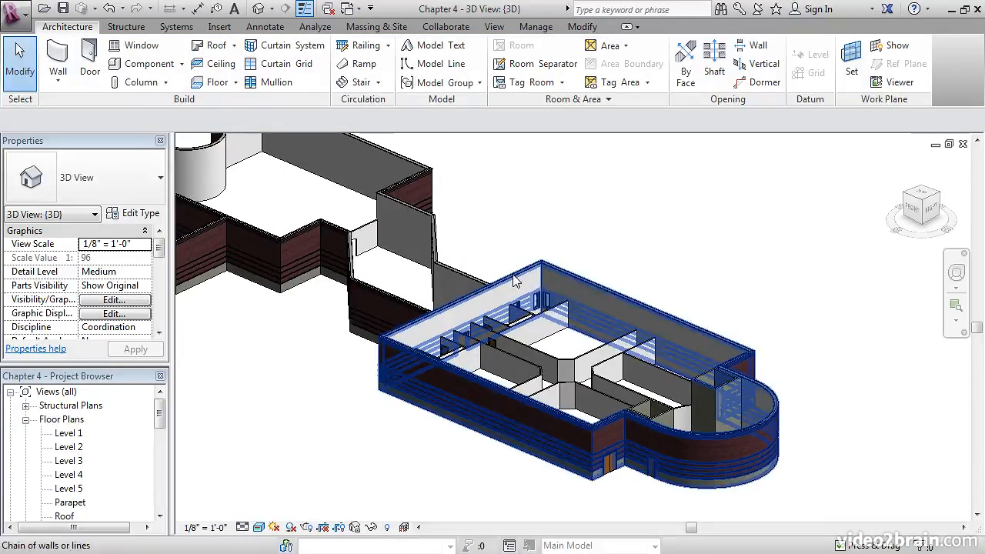
pyautogui.click(513, 281)
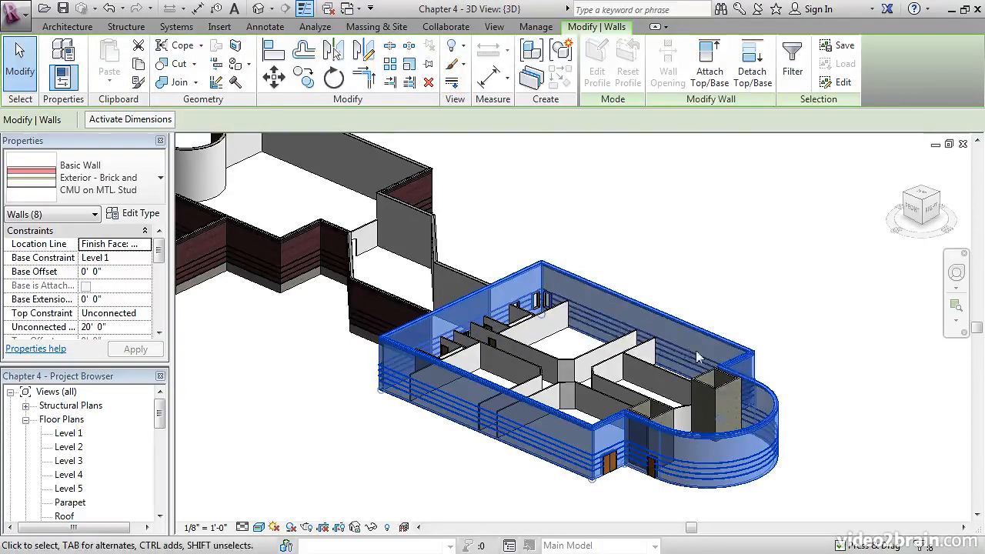
pyautogui.keyDown('shift'); pyautogui.moveTo(775, 325); pyautogui.dragTo(766, 366, button='middle'); pyautogui.keyUp('shift')
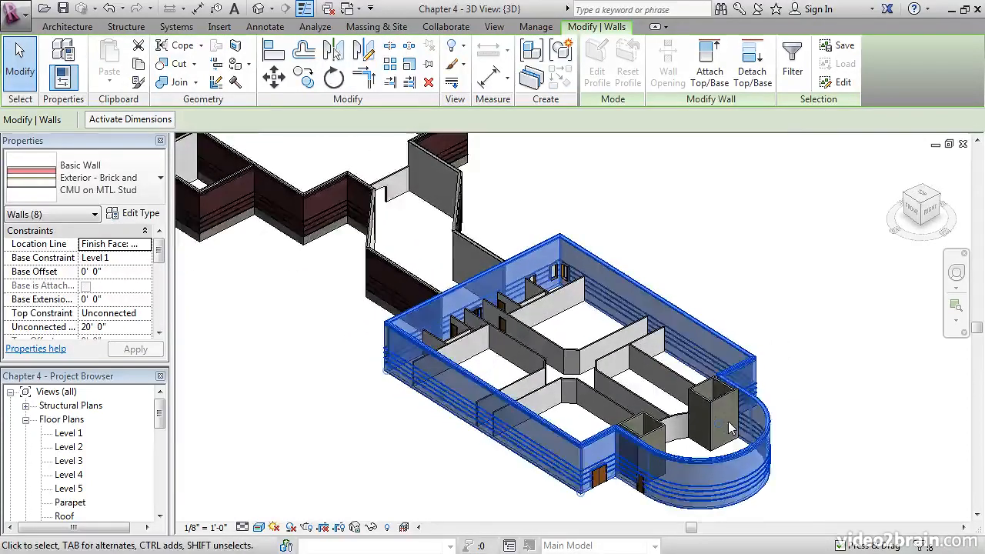
# Add the masonry walls of the shaft at the inside corner near the wing's rear exterior wall to the selection.
pyautogui.scroll(4, 722, 441)
pyautogui.scroll(1, 720, 433)
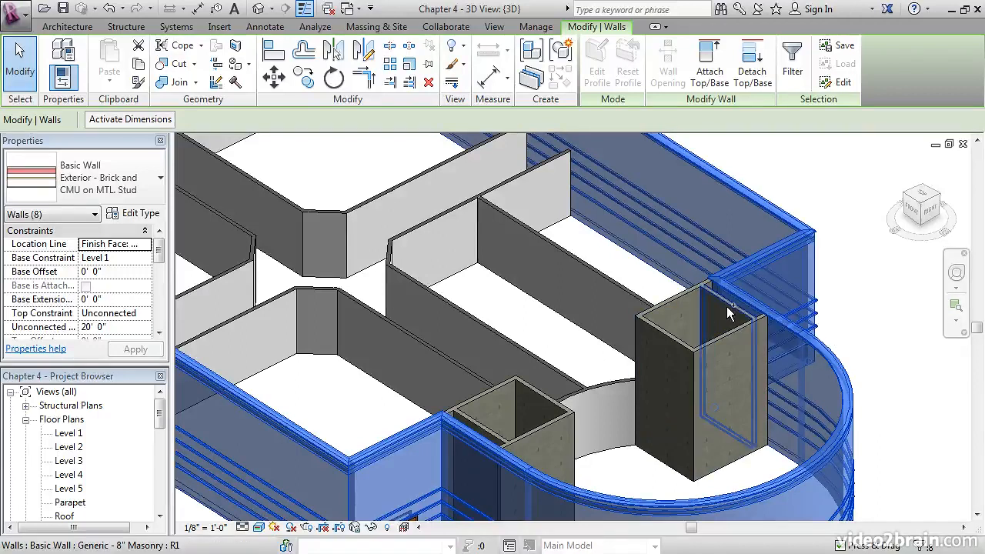
pyautogui.keyDown('ctrl'); pyautogui.click(698, 317); pyautogui.keyUp('ctrl')
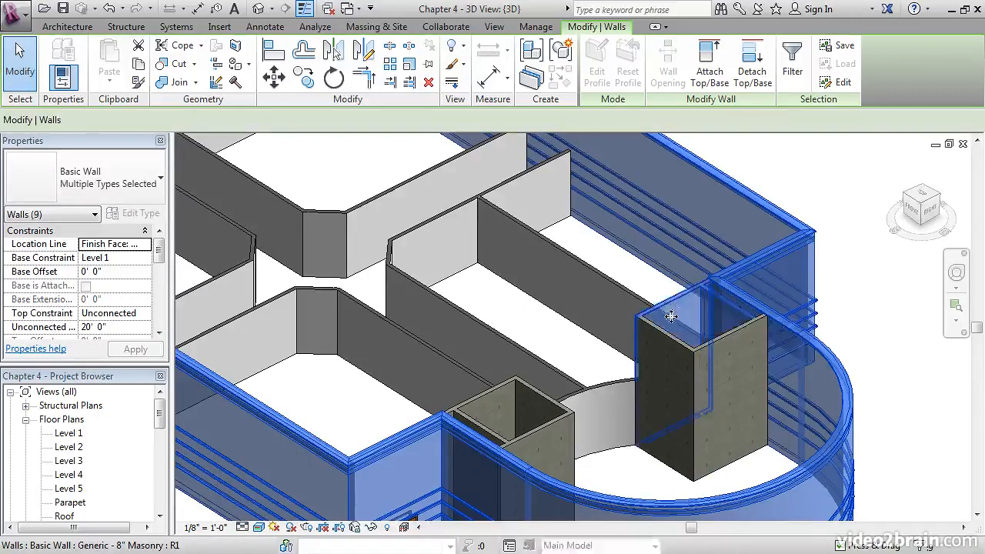
pyautogui.keyDown('ctrl'); pyautogui.click(665, 344); pyautogui.keyUp('ctrl')
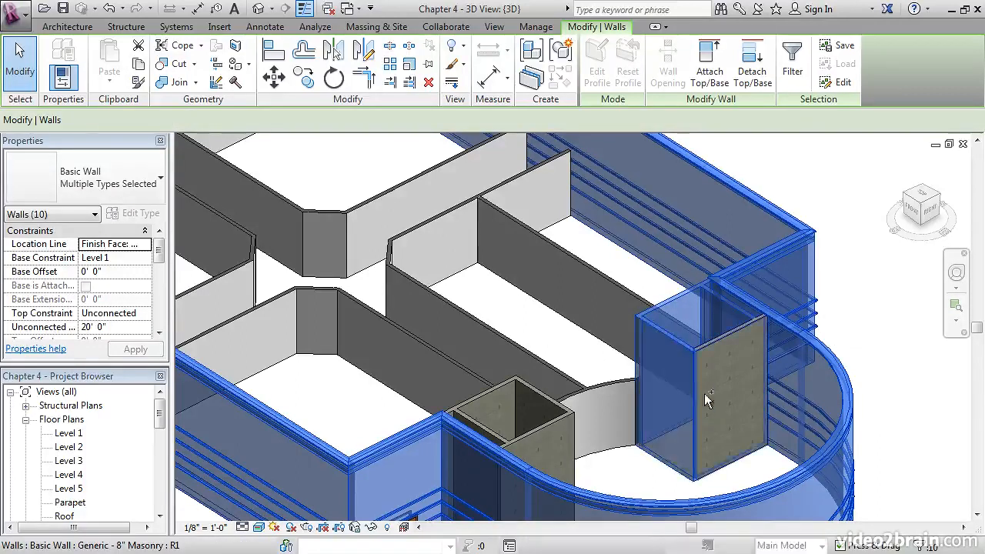
pyautogui.keyDown('ctrl'); pyautogui.click(734, 370); pyautogui.keyUp('ctrl')
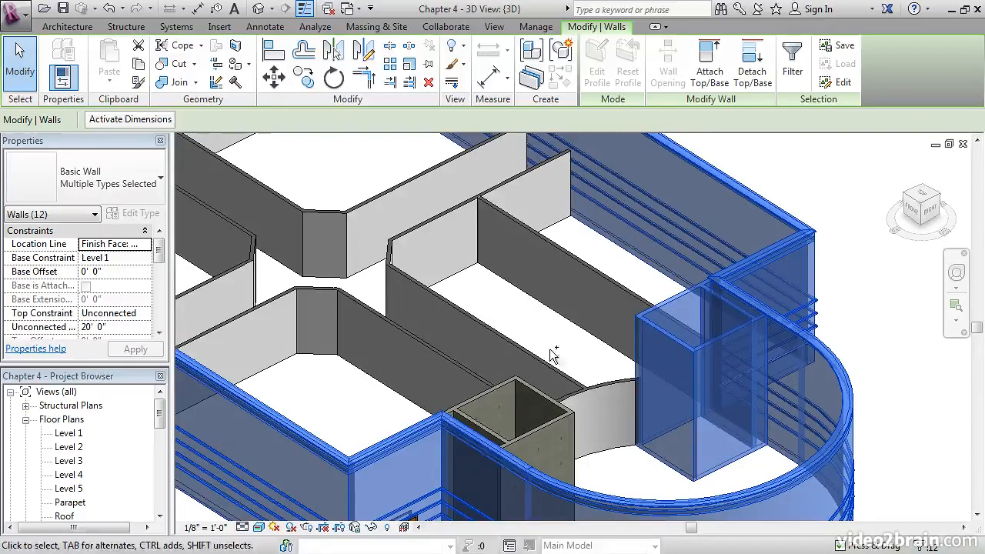
# Add the masonry walls of the second shaft, near the front entrance doors, to the selection, including its inner dividing wall.
pyautogui.keyDown('ctrl'); pyautogui.click(476, 394); pyautogui.keyUp('ctrl')
pyautogui.keyDown('ctrl'); pyautogui.click(527, 381); pyautogui.keyUp('ctrl')
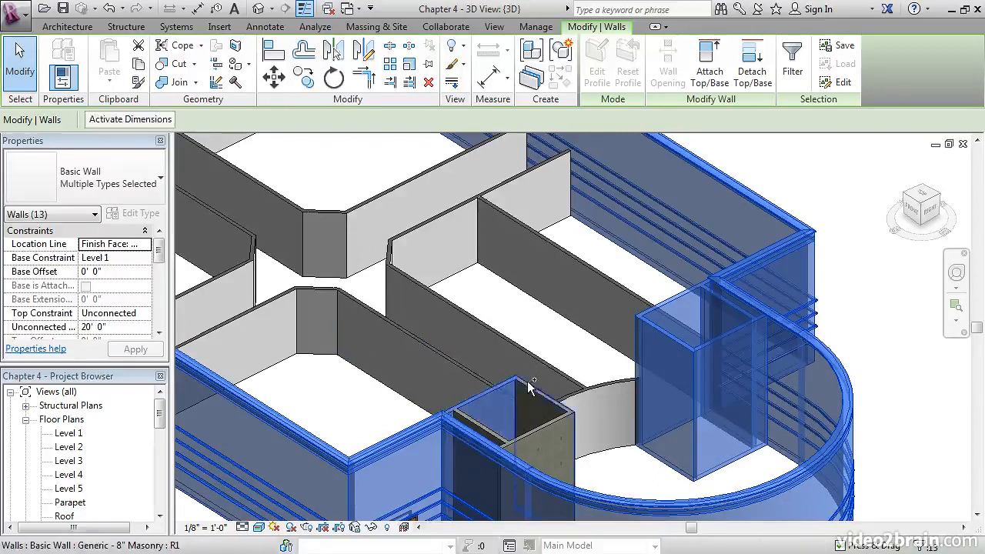
pyautogui.keyDown('ctrl'); pyautogui.click(533, 443); pyautogui.keyUp('ctrl')
pyautogui.keyDown('ctrl'); pyautogui.click(492, 433); pyautogui.keyUp('ctrl')
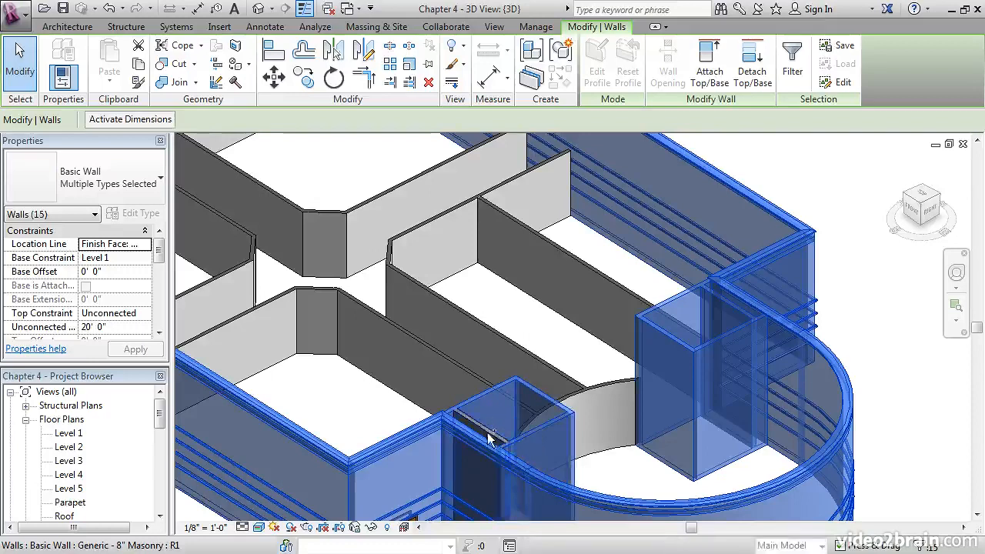
pyautogui.scroll(4, 488, 429)
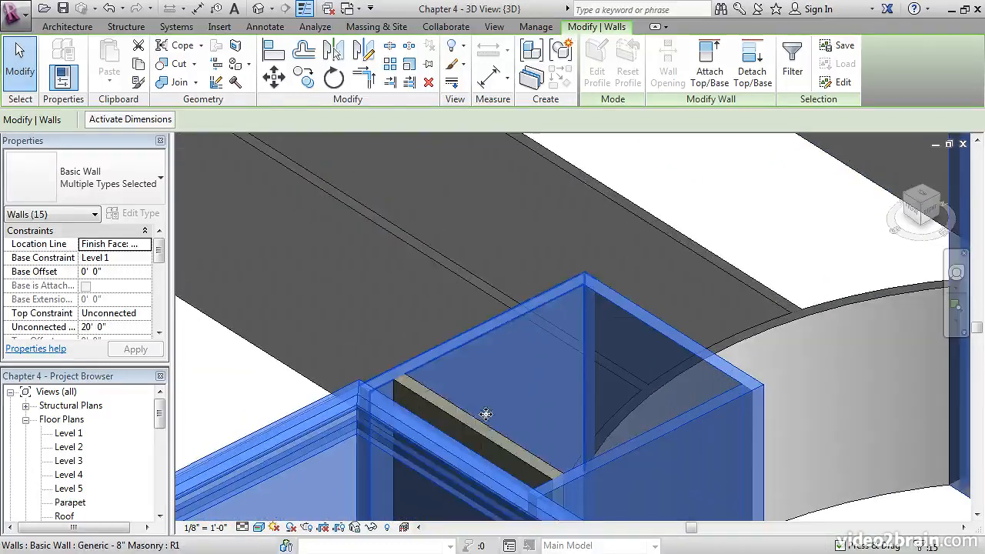
pyautogui.keyDown('ctrl'); pyautogui.click(473, 375); pyautogui.keyUp('ctrl')
pyautogui.scroll(-4, 476, 371)
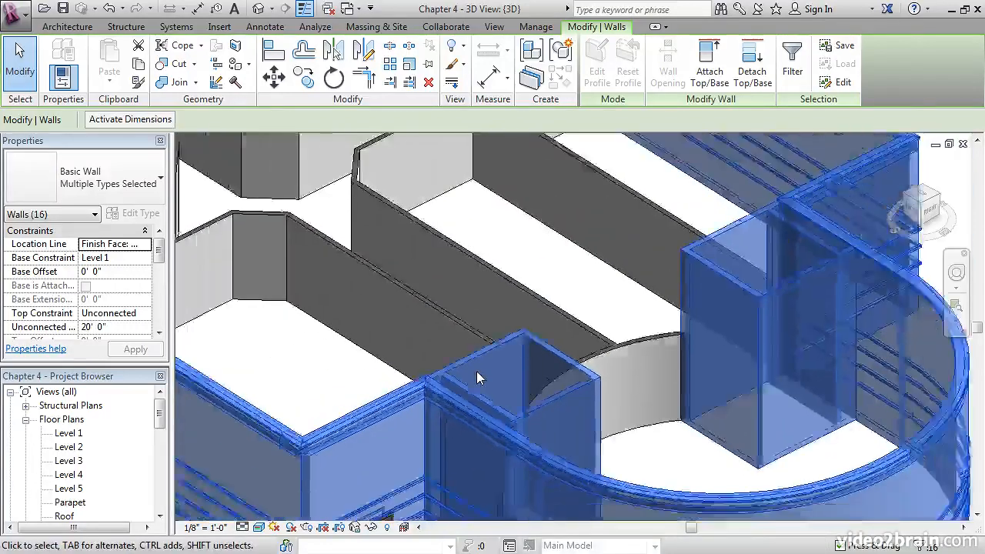
# Set the top constraint of the selected exterior and shaft walls to Up to level: Parapet.
pyautogui.moveTo(533, 378); pyautogui.dragTo(633, 375, button='middle')
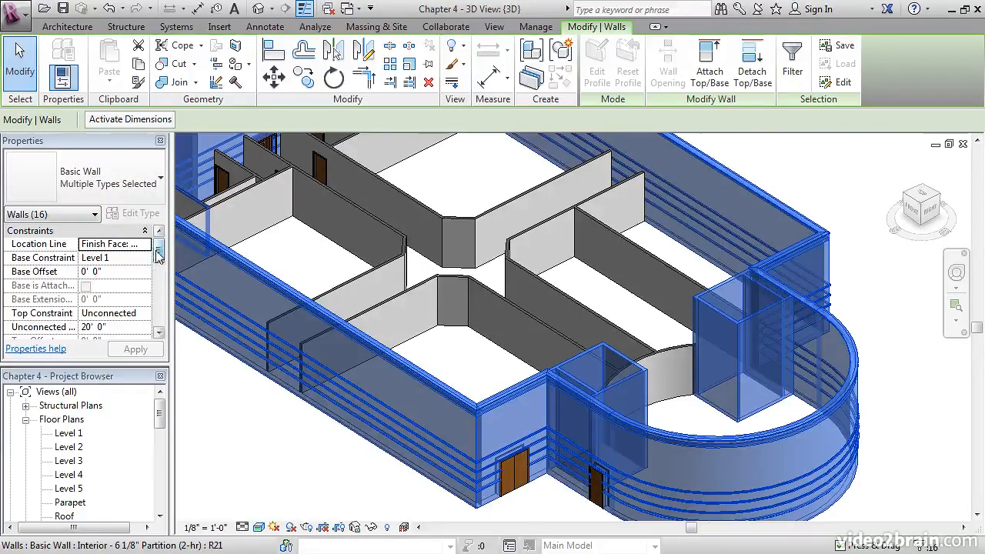
pyautogui.moveTo(159, 250)
pyautogui.mouseDown()
pyautogui.moveTo(160, 265)
pyautogui.moveTo(160, 256)
pyautogui.mouseUp()
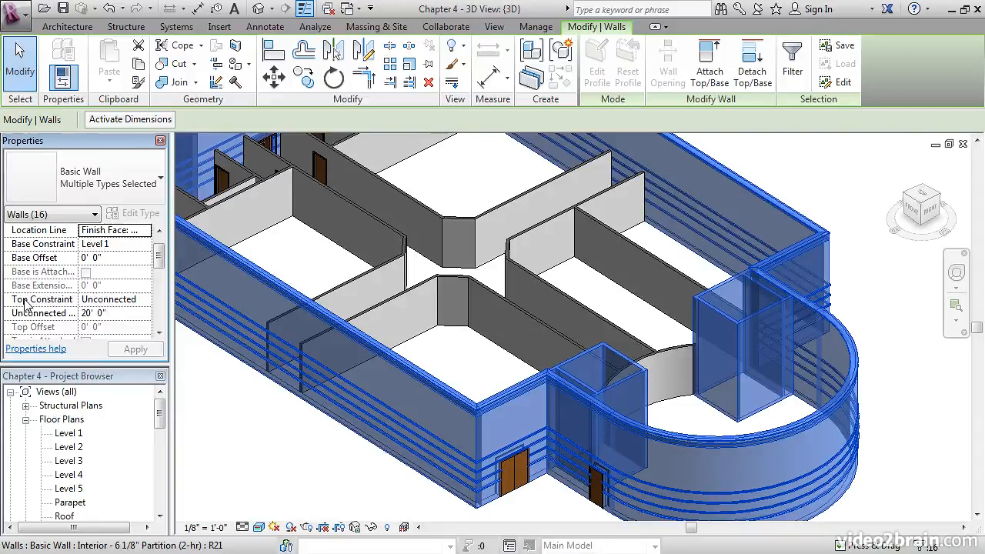
pyautogui.click(137, 301)
pyautogui.click(144, 302)
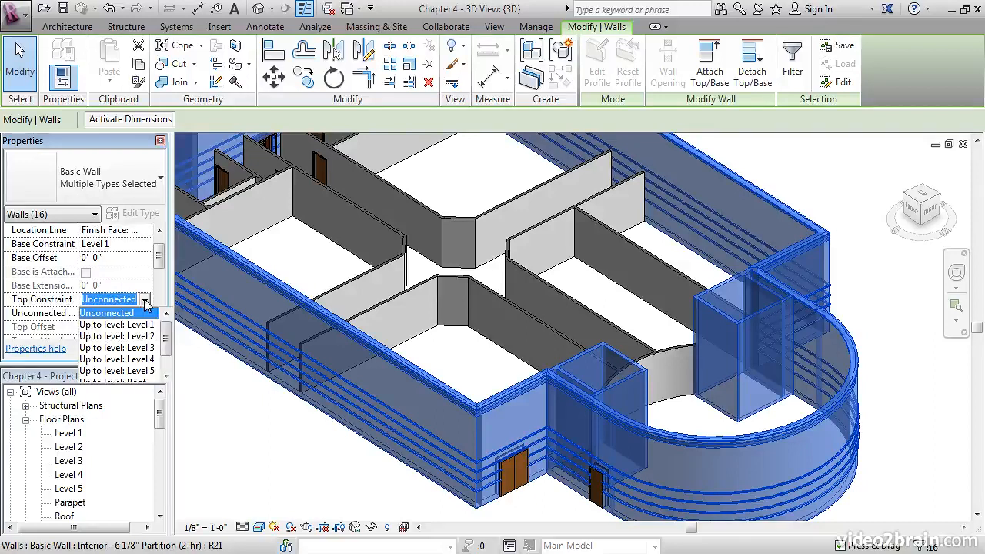
pyautogui.moveTo(164, 333); pyautogui.dragTo(168, 356)
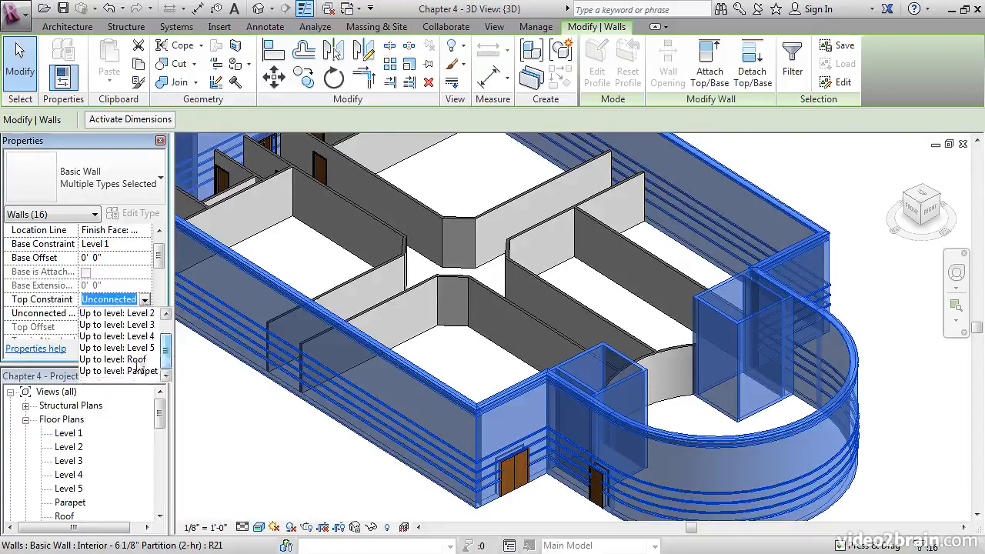
pyautogui.click(136, 361)
pyautogui.click(132, 349)
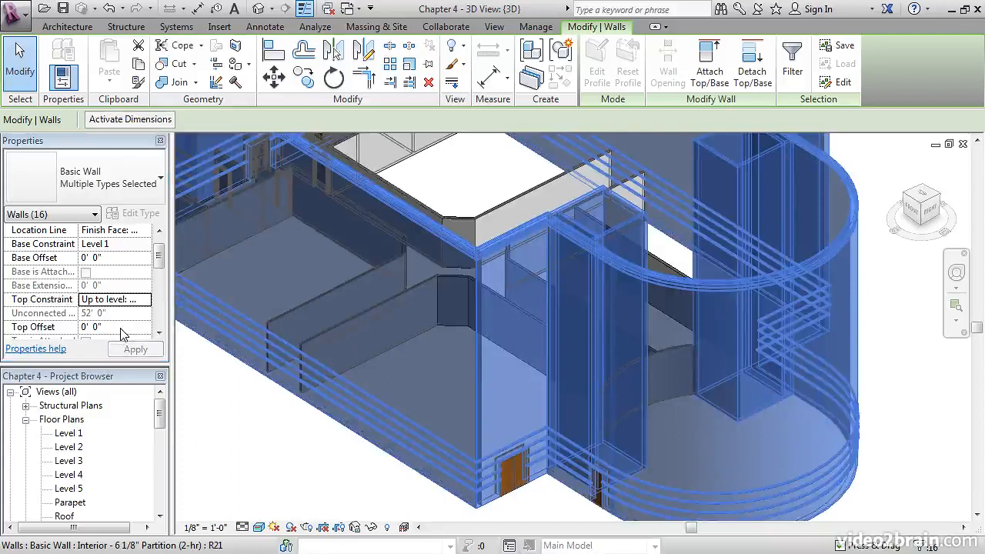
# Review the raised walls in 3D and open the South building elevation.
pyautogui.scroll(-3, 491, 307)
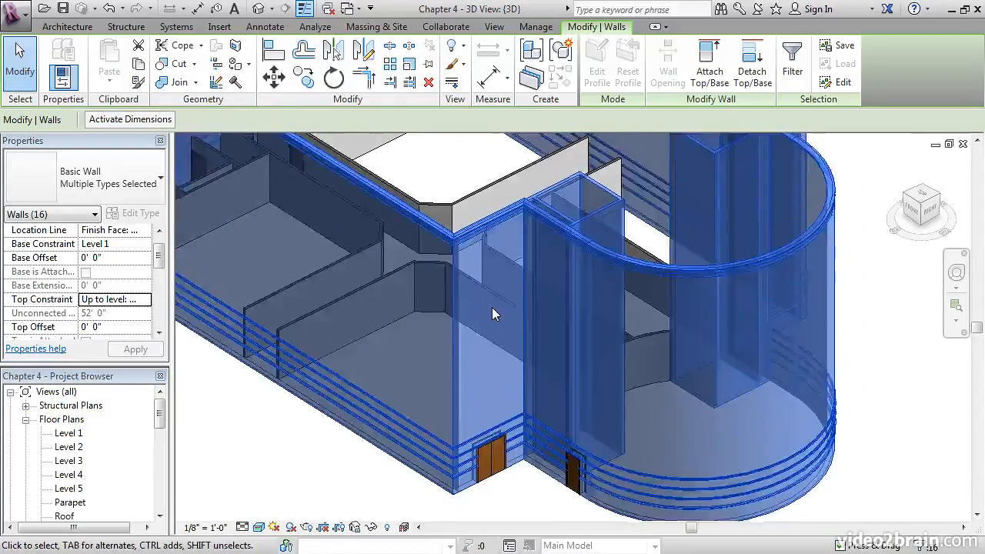
pyautogui.keyDown('shift'); pyautogui.moveTo(492, 312); pyautogui.dragTo(469, 343, button='middle'); pyautogui.keyUp('shift')
pyautogui.scroll(1, 687, 282)
pyautogui.scroll(-1, 687, 282)
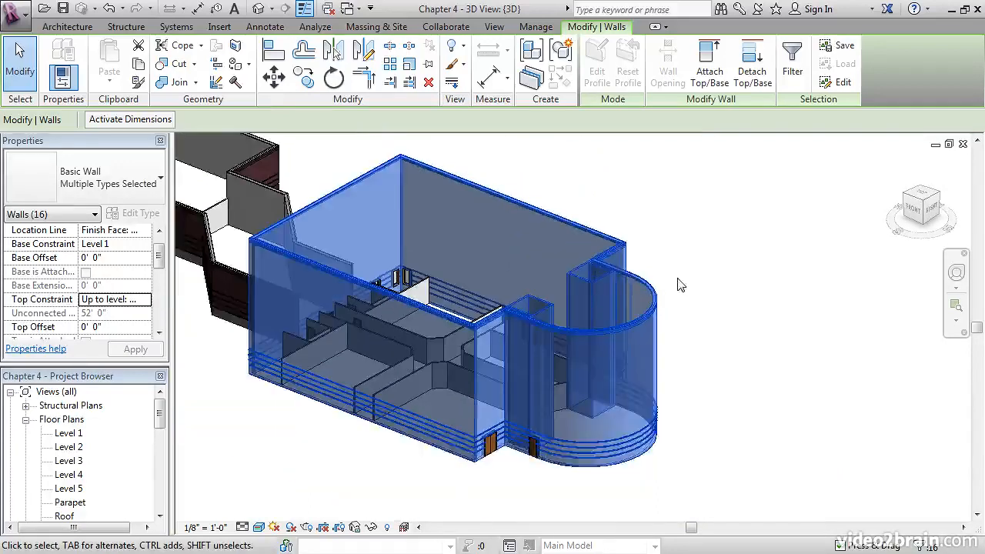
pyautogui.moveTo(678, 277); pyautogui.dragTo(720, 299, button='middle')
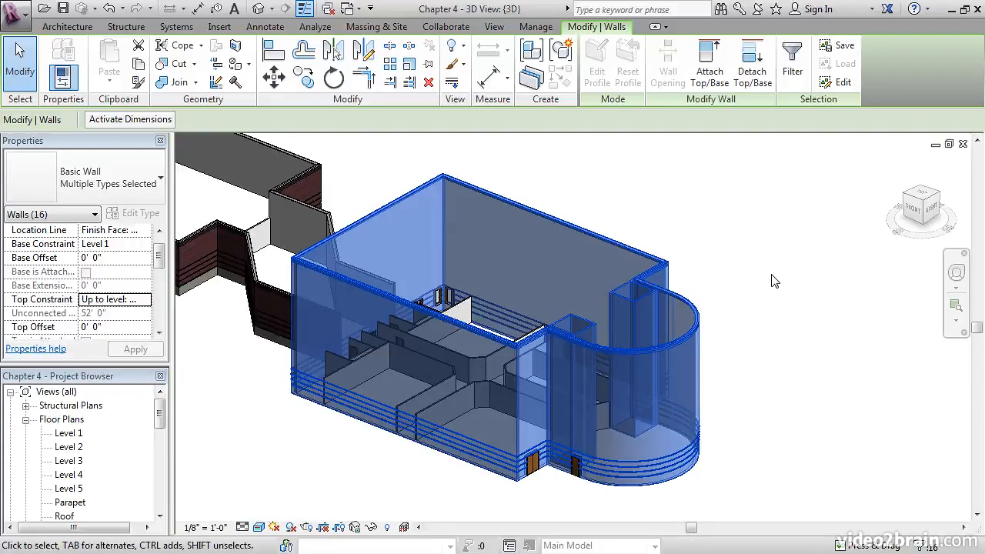
pyautogui.moveTo(159, 408); pyautogui.dragTo(159, 481)
pyautogui.doubleClick(67, 446)
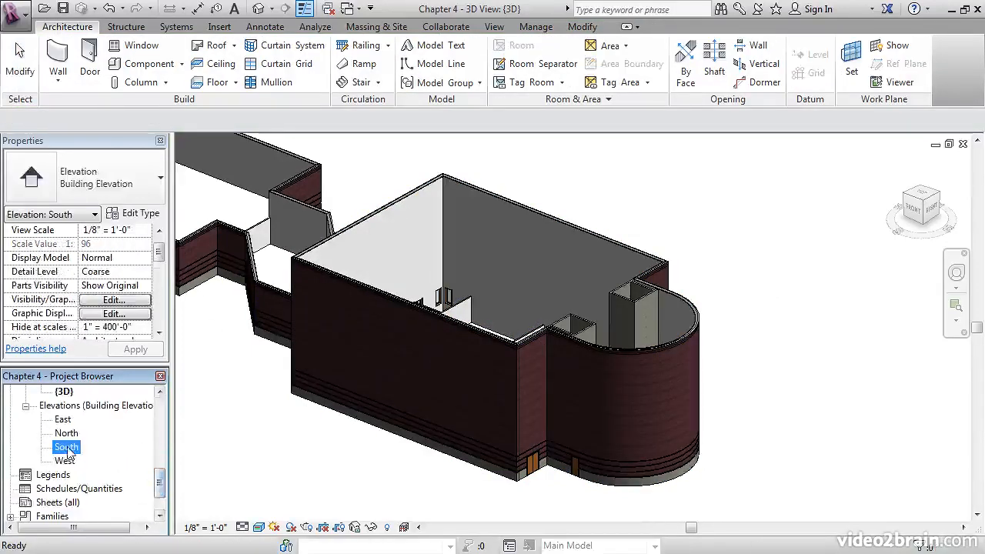
# Examine the raised walls against the Parapet, Roof and floor level lines at both ends of the South elevation.
pyautogui.moveTo(469, 412); pyautogui.dragTo(364, 365, button='middle')
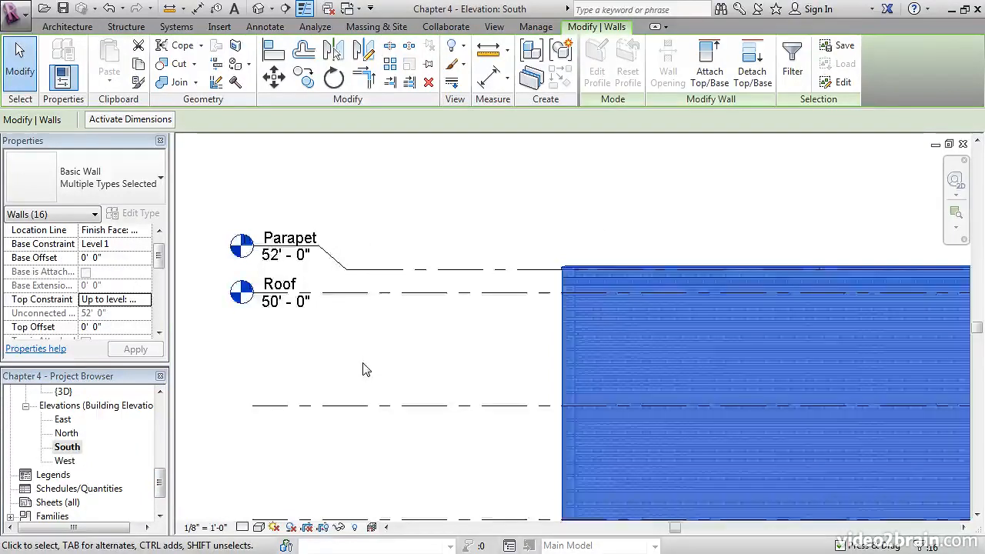
pyautogui.scroll(-4, 369, 374)
pyautogui.moveTo(557, 402); pyautogui.dragTo(523, 402, button='middle')
pyautogui.scroll(6, 571, 386)
pyautogui.scroll(-4, 571, 397)
pyautogui.scroll(-3, 570, 400)
pyautogui.moveTo(395, 402); pyautogui.dragTo(500, 400, button='middle')
pyautogui.scroll(5, 620, 409)
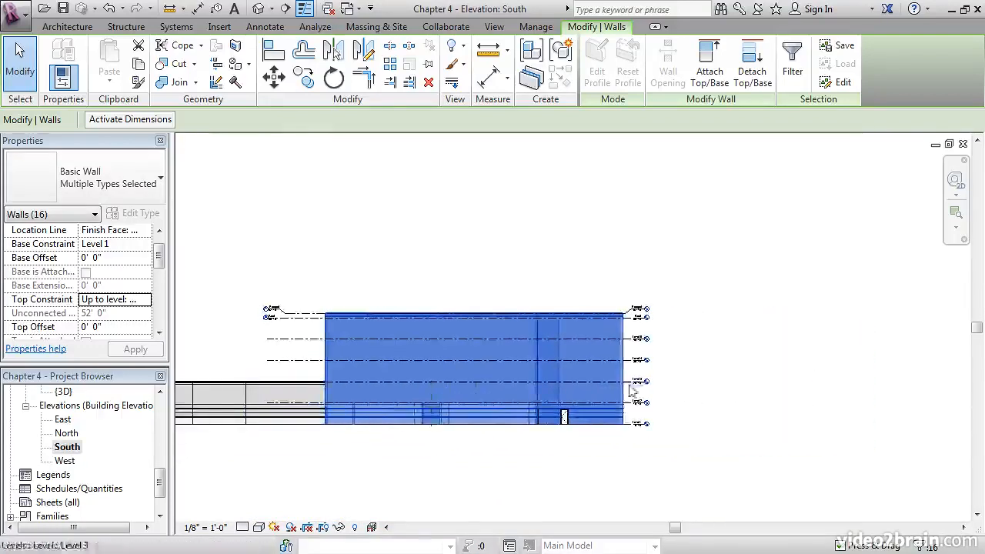
pyautogui.scroll(2, 674, 343)
pyautogui.moveTo(626, 359); pyautogui.dragTo(631, 372, button='middle')
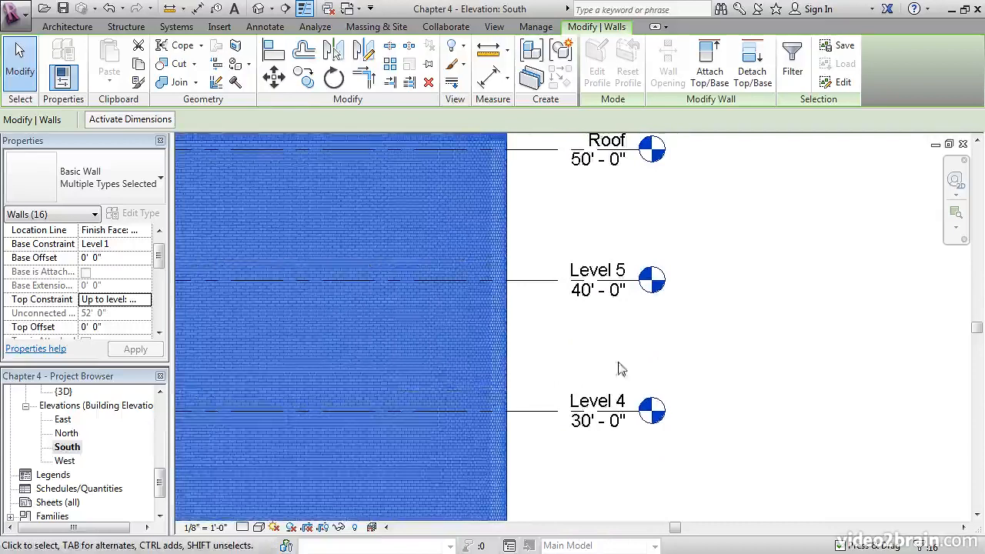
# Create a level similar to Level 4 by picking its line with an offset of 4' 0" above it.
pyautogui.click(681, 351)
pyautogui.click(550, 411)
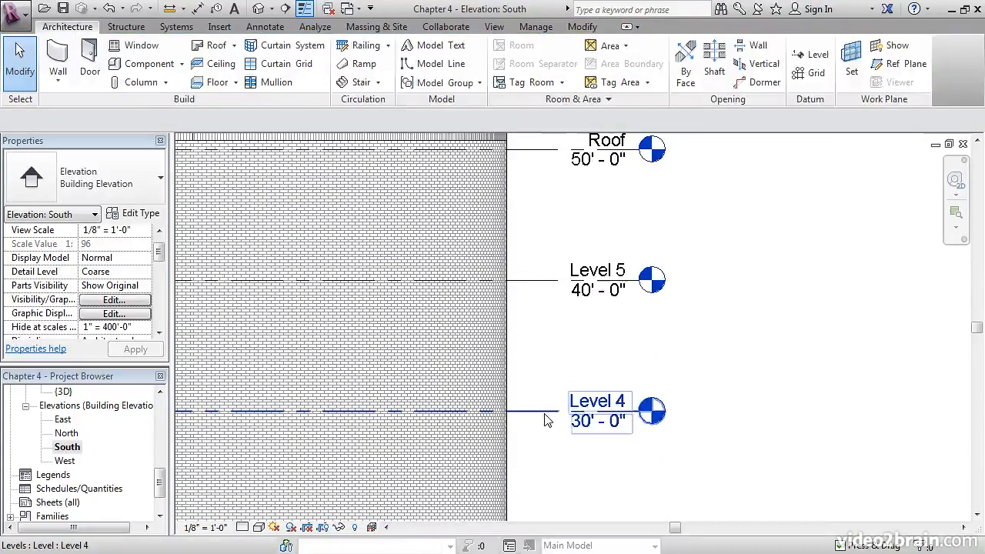
pyautogui.rightClick(546, 419)
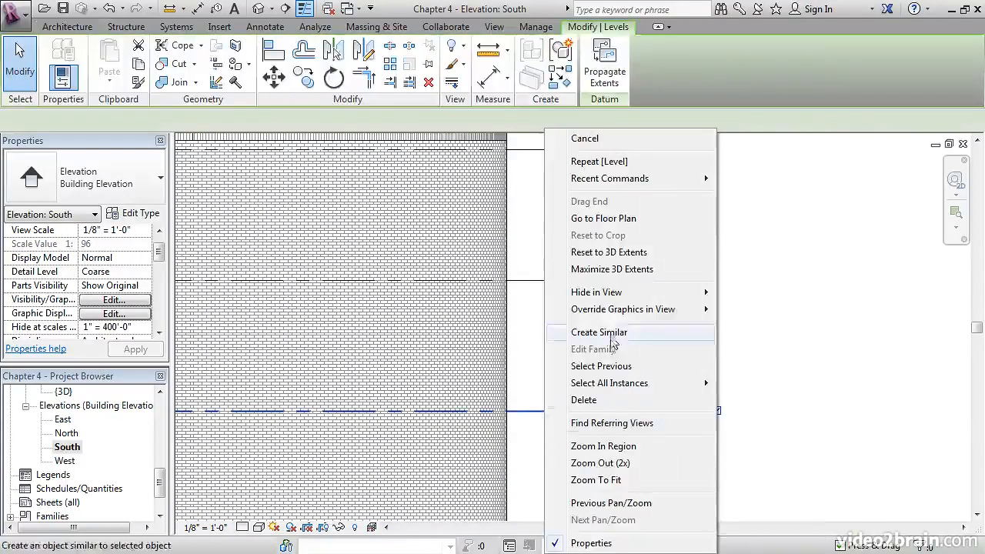
pyautogui.click(608, 332)
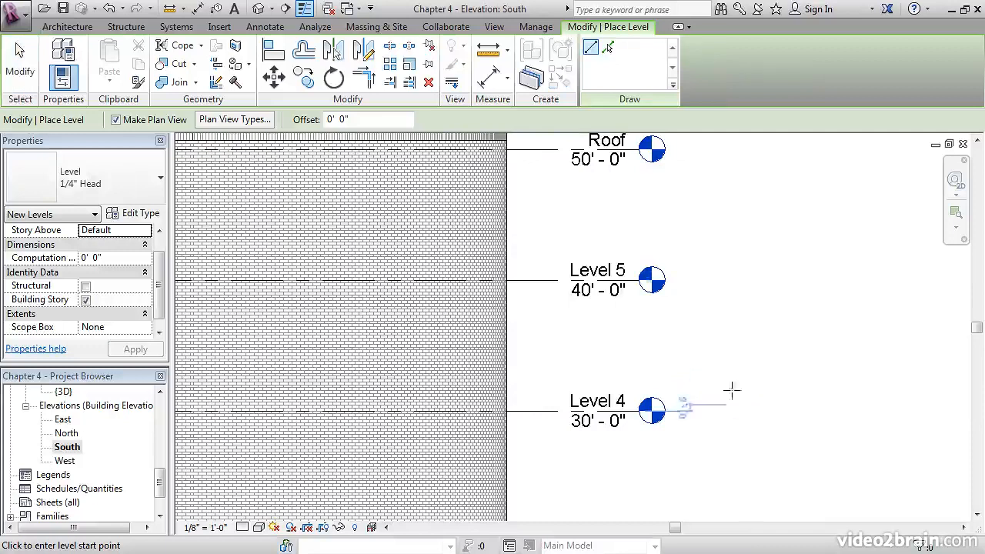
pyautogui.click(611, 51)
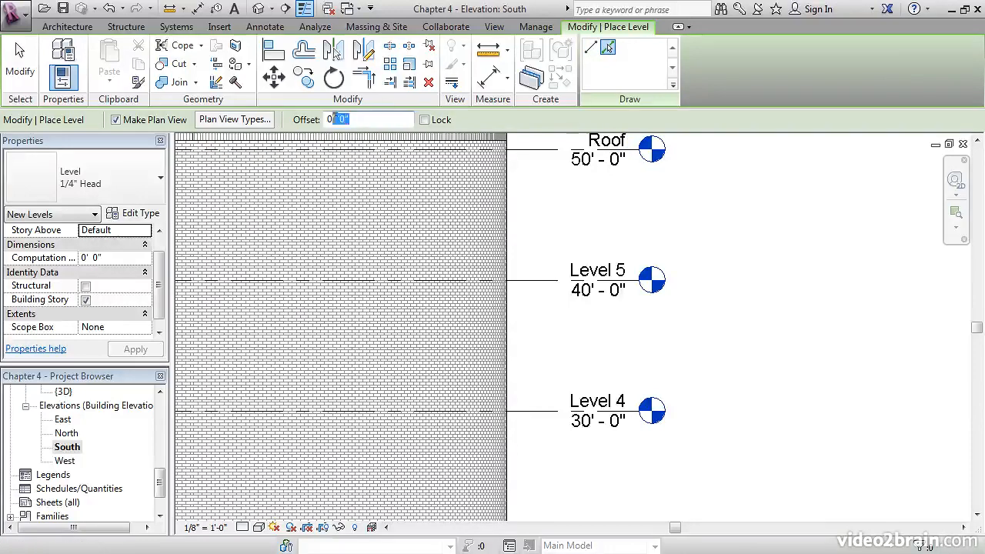
pyautogui.write('4')
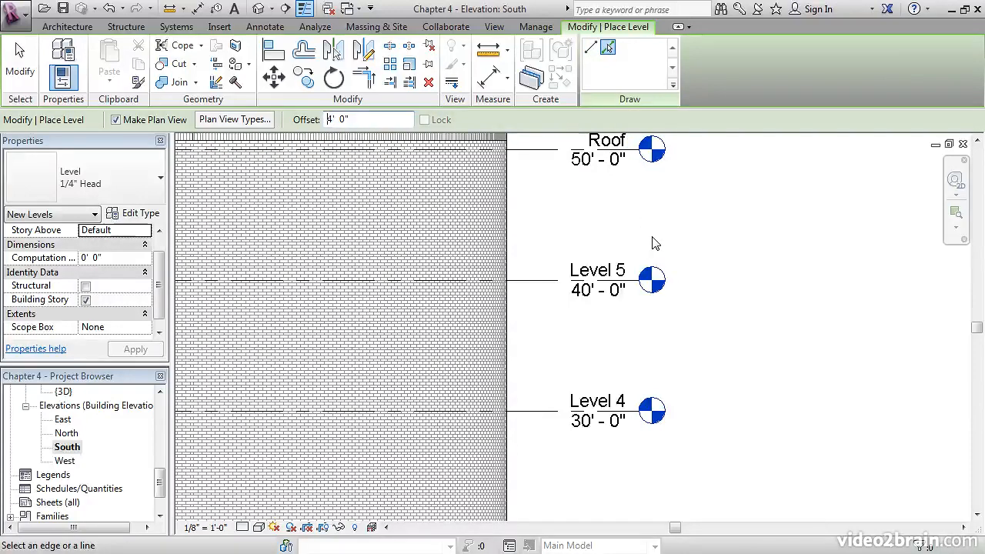
pyautogui.click(535, 413)
pyautogui.press('Escape')
pyautogui.press('Escape')
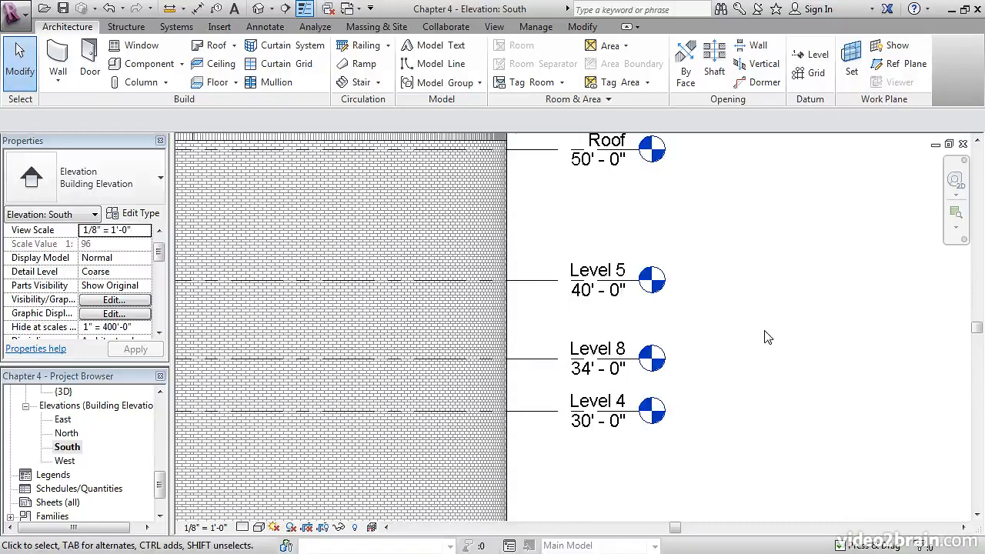
# Create another level by picking the Level 4 line with an offset of 2' 0" above it.
pyautogui.rightClick(536, 412)
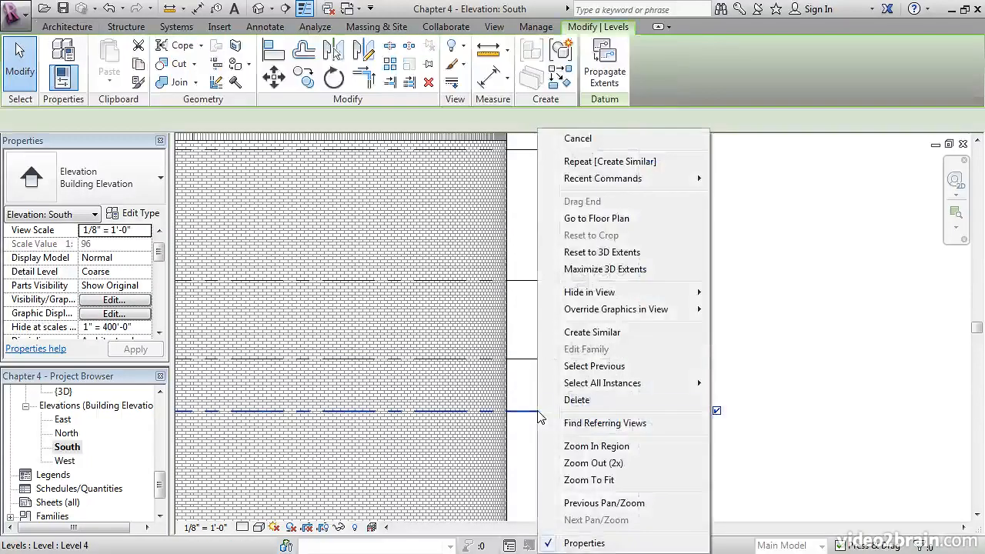
pyautogui.click(592, 331)
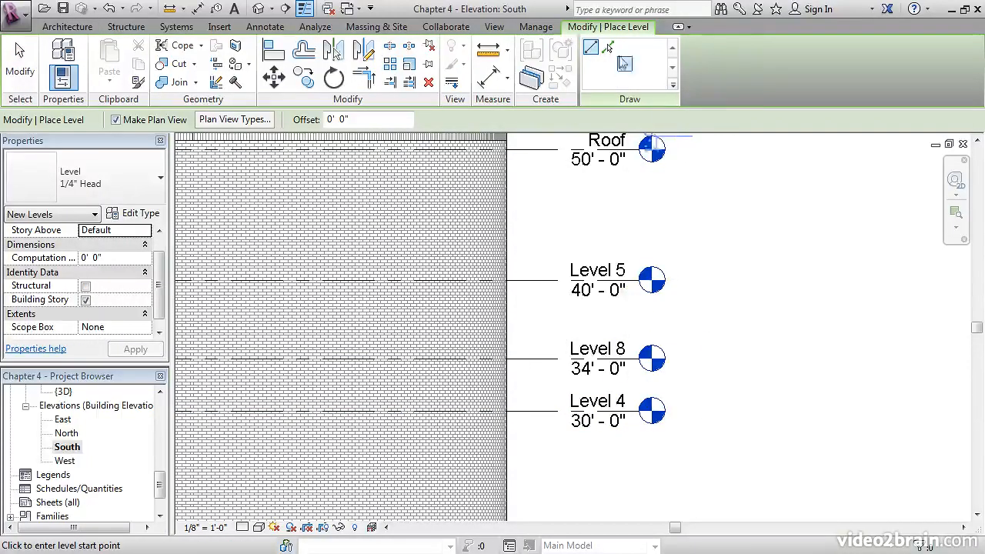
pyautogui.click(608, 48)
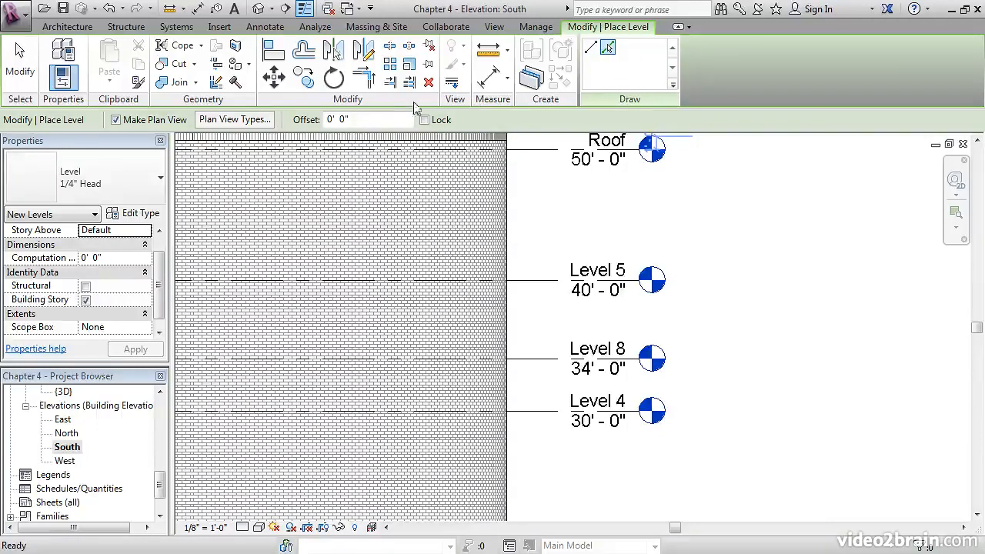
pyautogui.moveTo(358, 121); pyautogui.dragTo(326, 122)
pyautogui.write('2')
pyautogui.press('Return')
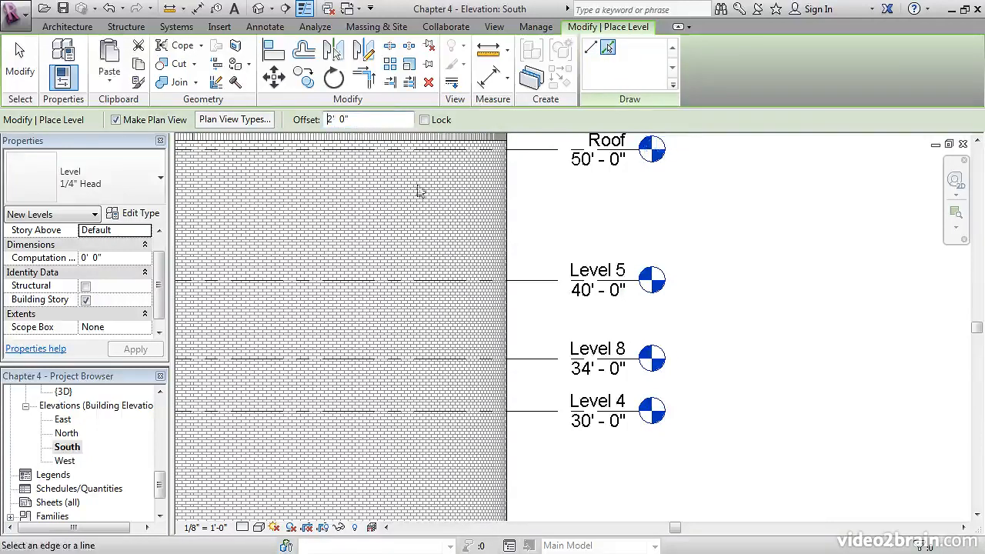
pyautogui.click(540, 415)
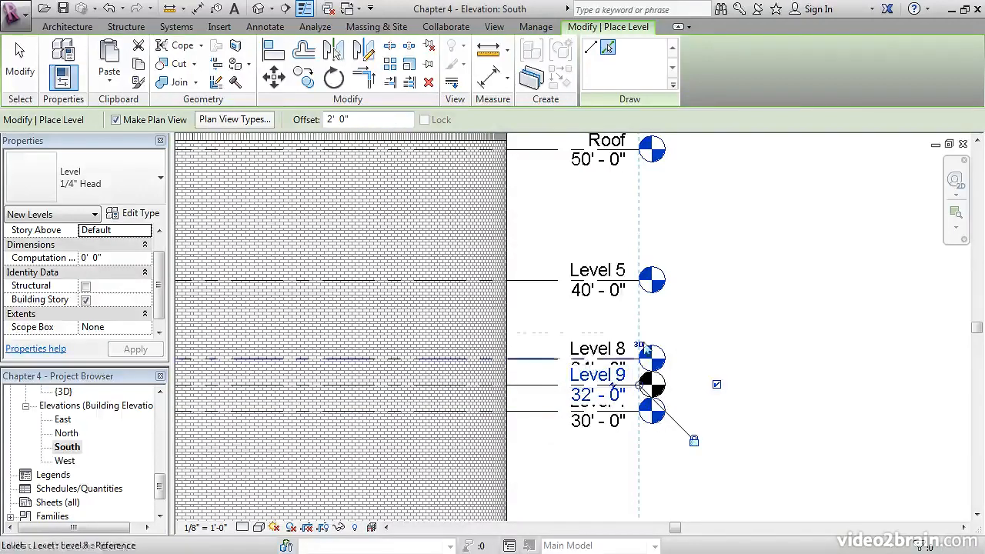
pyautogui.press('Escape')
pyautogui.press('Escape')
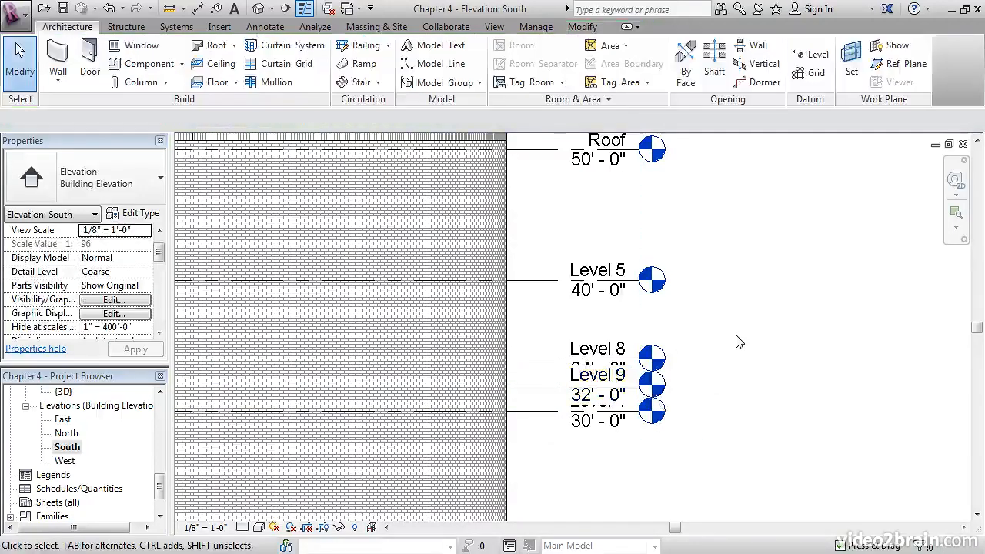
# Hide the level heads at the east ends of the two new levels, Level 8 and Level 9.
pyautogui.click(540, 367)
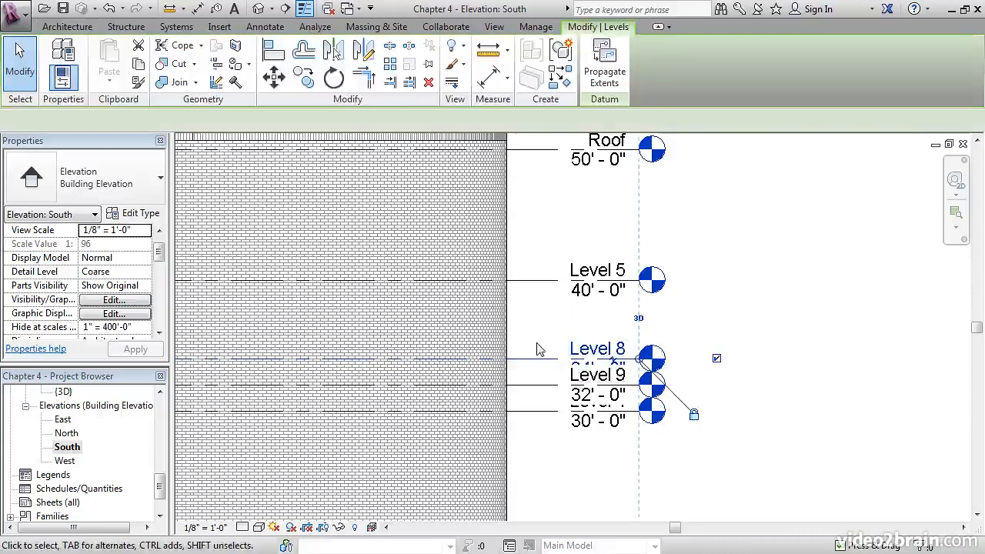
pyautogui.click(716, 359)
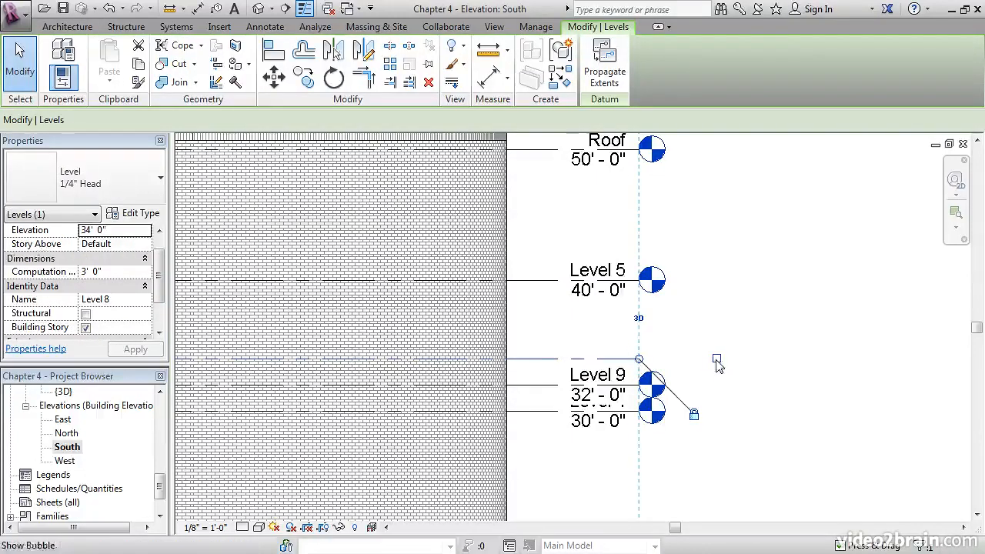
pyautogui.click(546, 387)
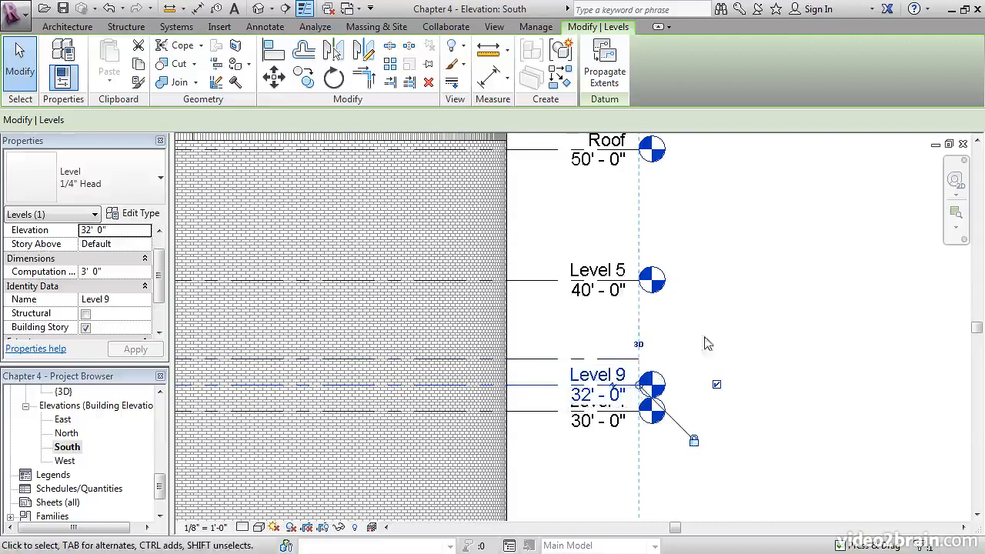
pyautogui.click(716, 385)
# Show the level head at the west end of Level 8, beyond the low wing.
pyautogui.moveTo(532, 355); pyautogui.dragTo(720, 341, button='middle')
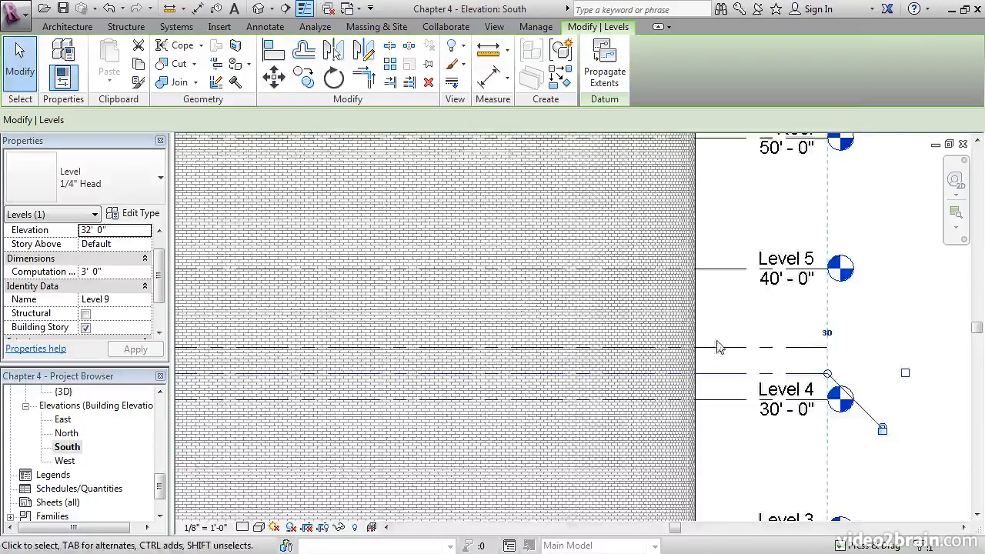
pyautogui.scroll(-4, 711, 343)
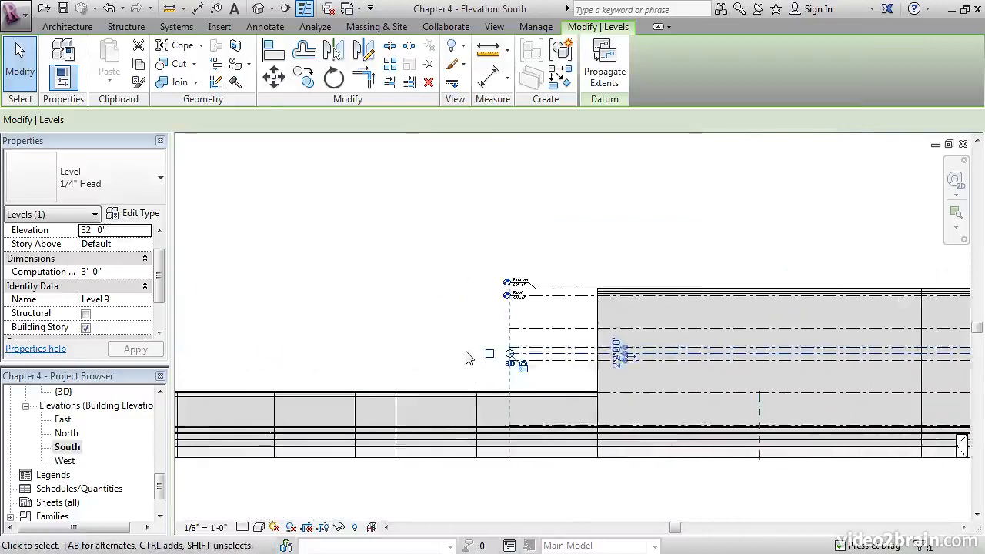
pyautogui.scroll(4, 466, 352)
pyautogui.click(491, 361)
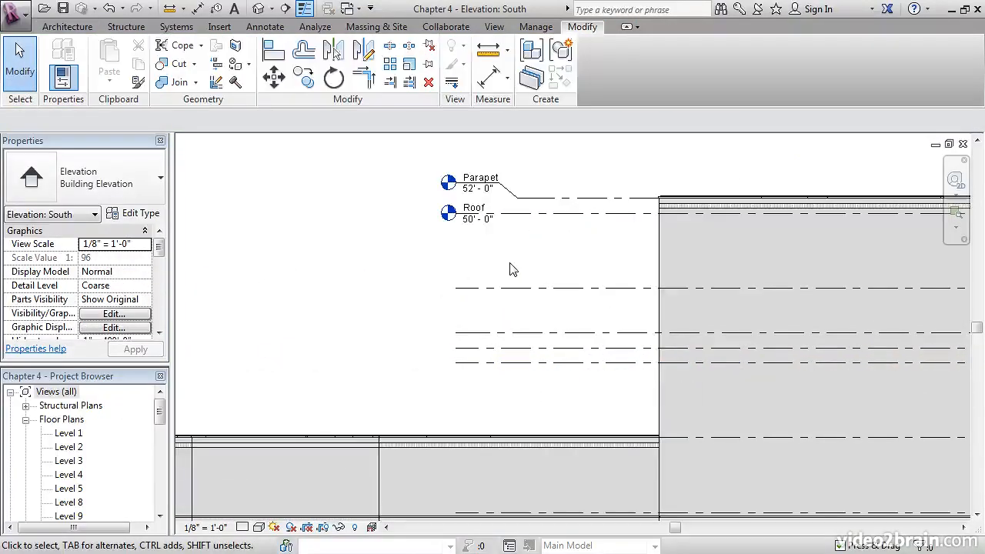
pyautogui.click(487, 333)
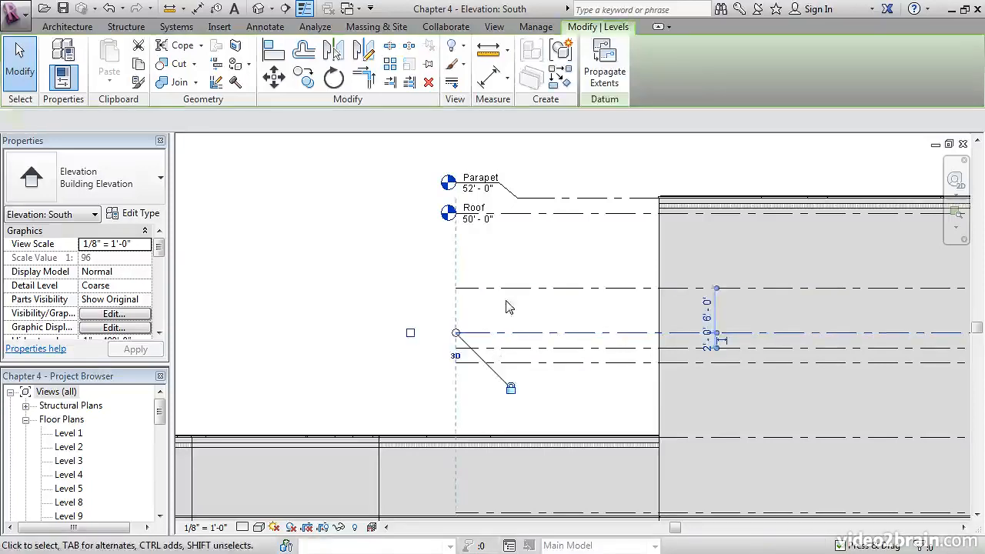
pyautogui.click(410, 334)
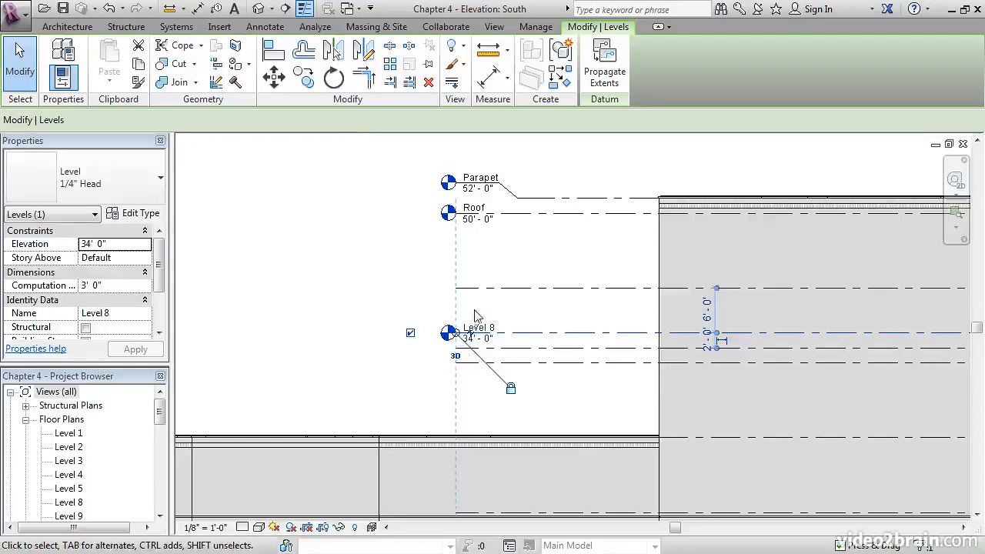
# Rename Level 8 as West Parapet and rename its corresponding views as well.
pyautogui.moveTo(331, 292); pyautogui.dragTo(347, 272, button='middle')
pyautogui.moveTo(359, 324); pyautogui.dragTo(393, 335, button='middle')
pyautogui.scroll(3, 547, 334)
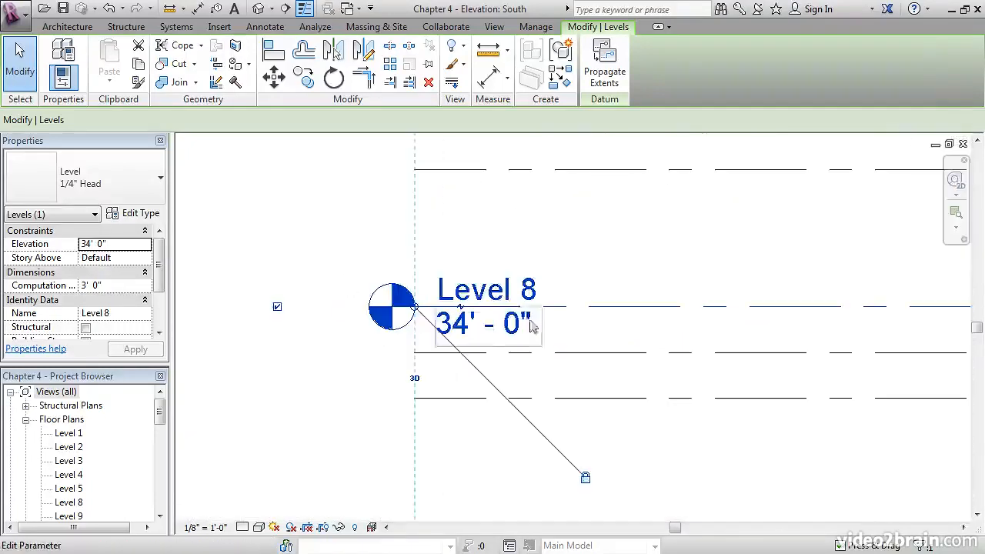
pyautogui.click(497, 294)
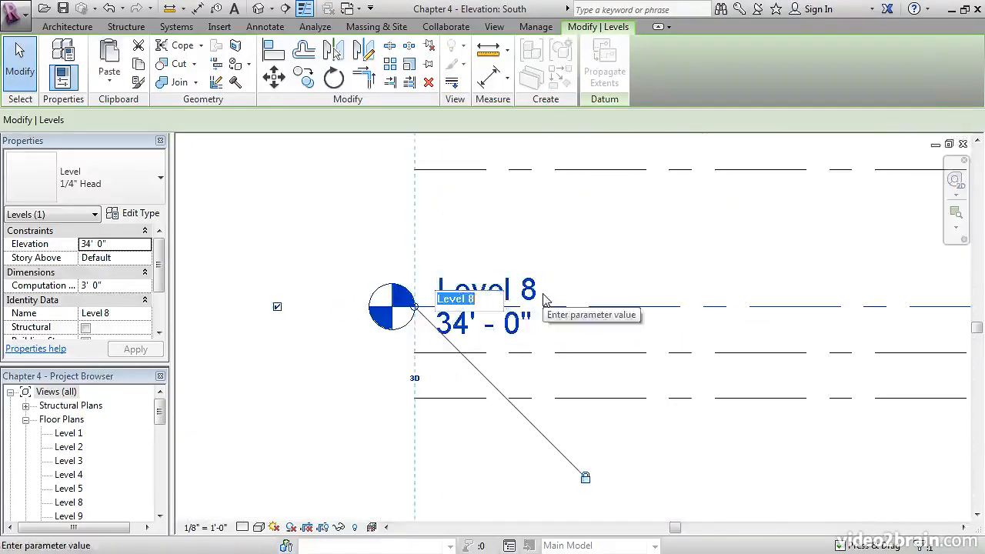
pyautogui.write('West P')
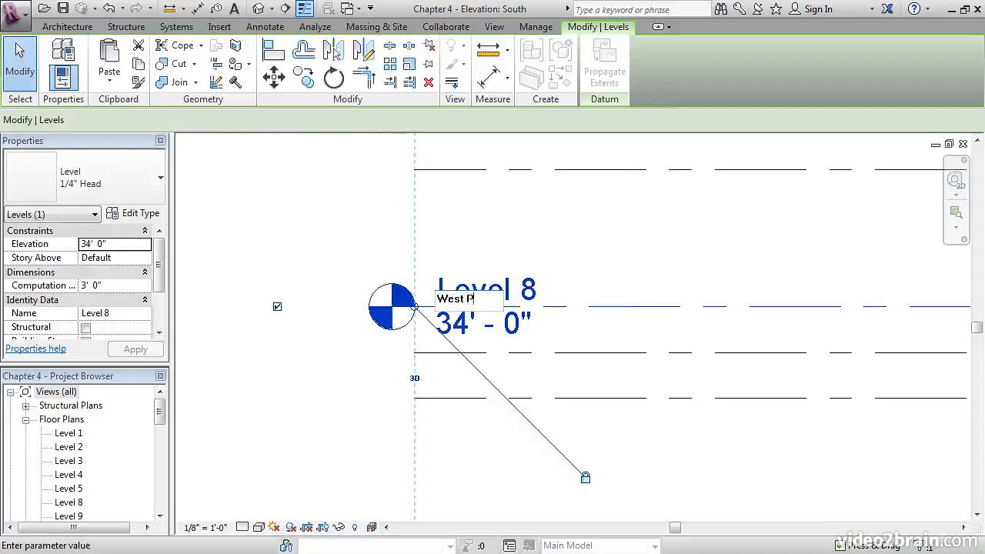
pyautogui.write('arapet')
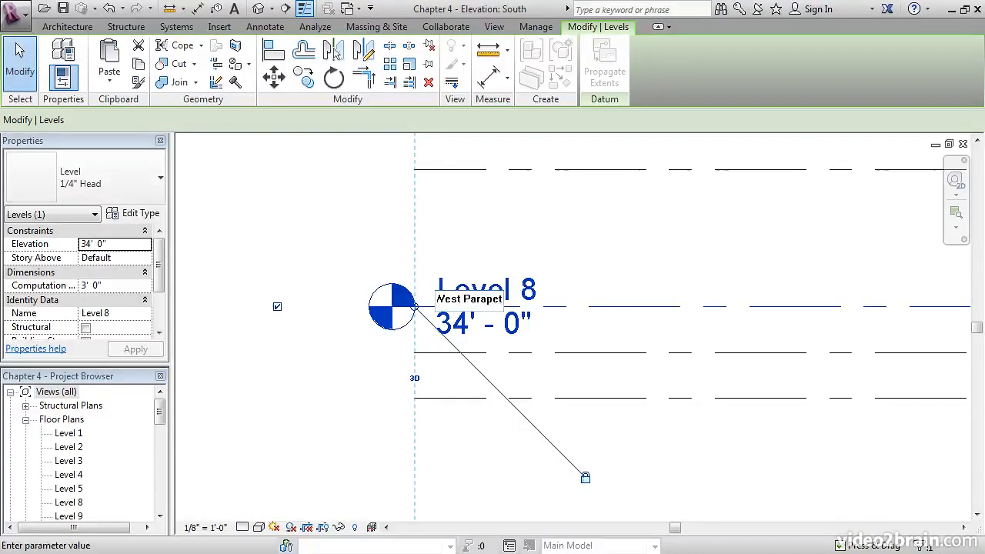
pyautogui.press('Return')
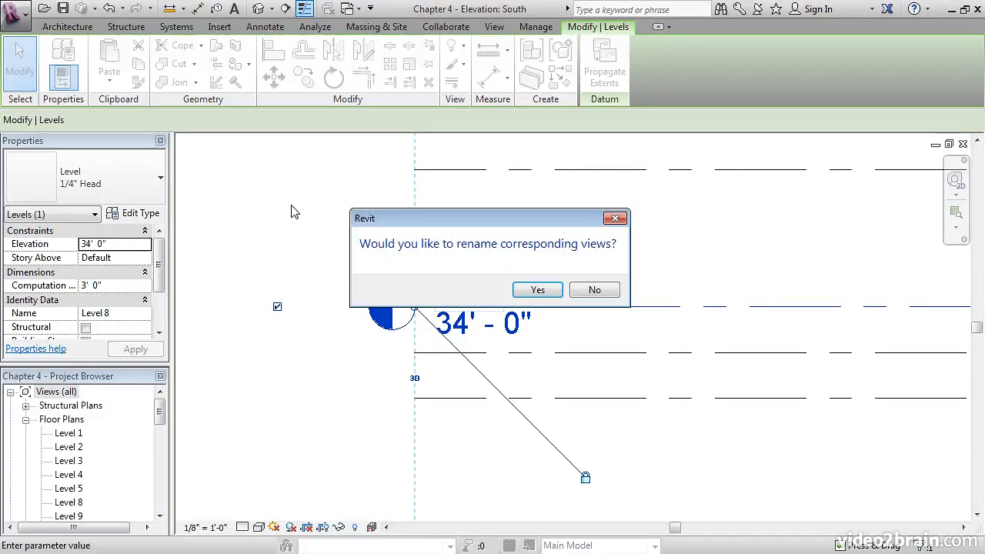
pyautogui.moveTo(419, 221); pyautogui.dragTo(373, 171)
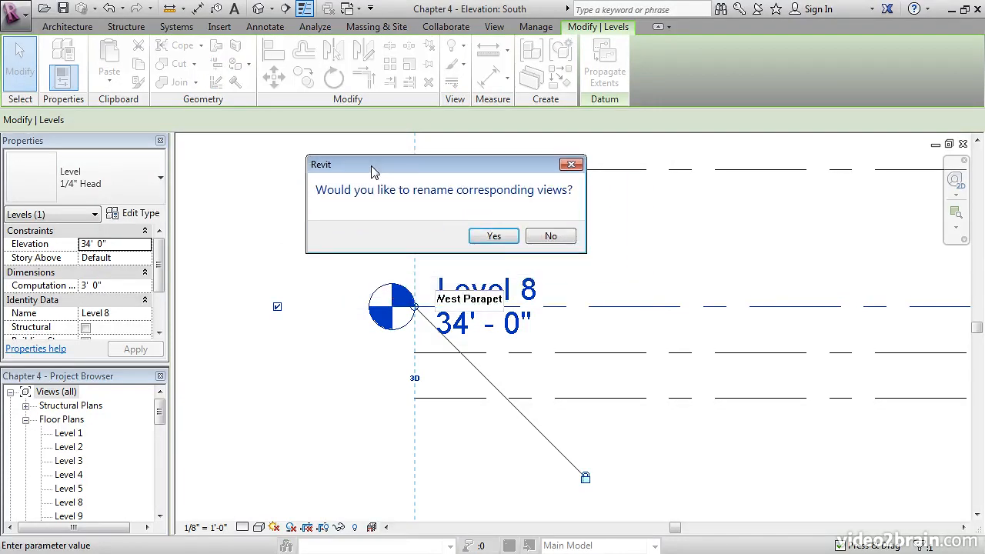
pyautogui.click(495, 236)
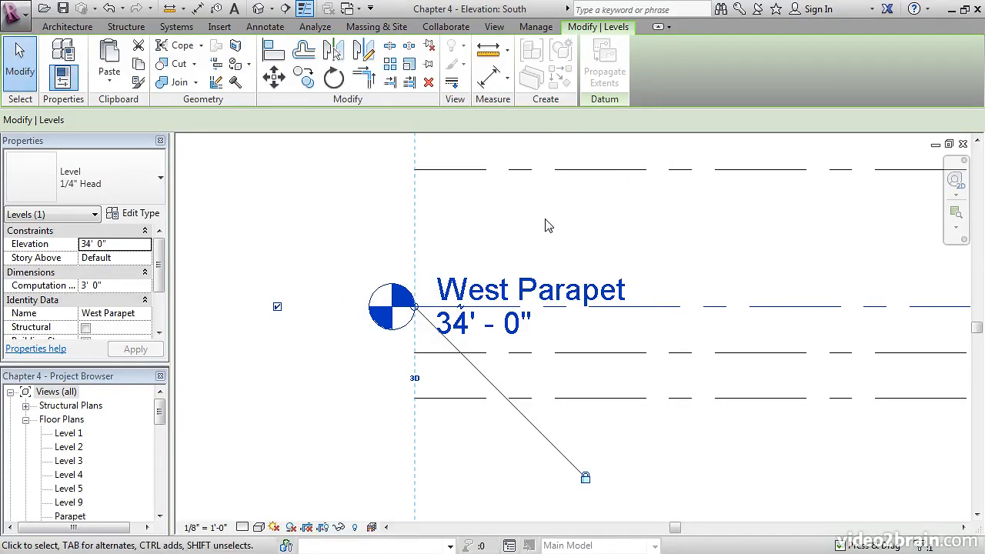
# Add an elbow to the West Parapet level line and shift its head upward, widening the jog past the level name.
pyautogui.click(460, 307)
pyautogui.moveTo(460, 348); pyautogui.dragTo(454, 257)
pyautogui.moveTo(505, 307); pyautogui.dragTo(599, 306)
pyautogui.moveTo(460, 260); pyautogui.dragTo(547, 257)
pyautogui.click(512, 449)
pyautogui.moveTo(512, 449)
pyautogui.mouseDown(button='middle')
pyautogui.moveTo(533, 428)
pyautogui.moveTo(521, 446)
pyautogui.mouseUp(button='middle')
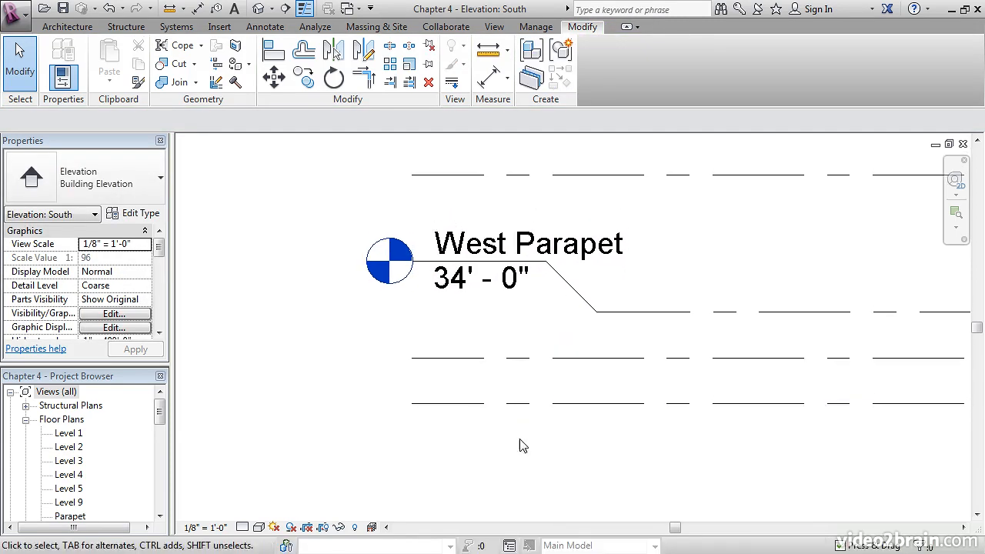
# Show the level head at the west end of Level 9 and rename the level and its corresponding views as West Roof.
pyautogui.click(521, 359)
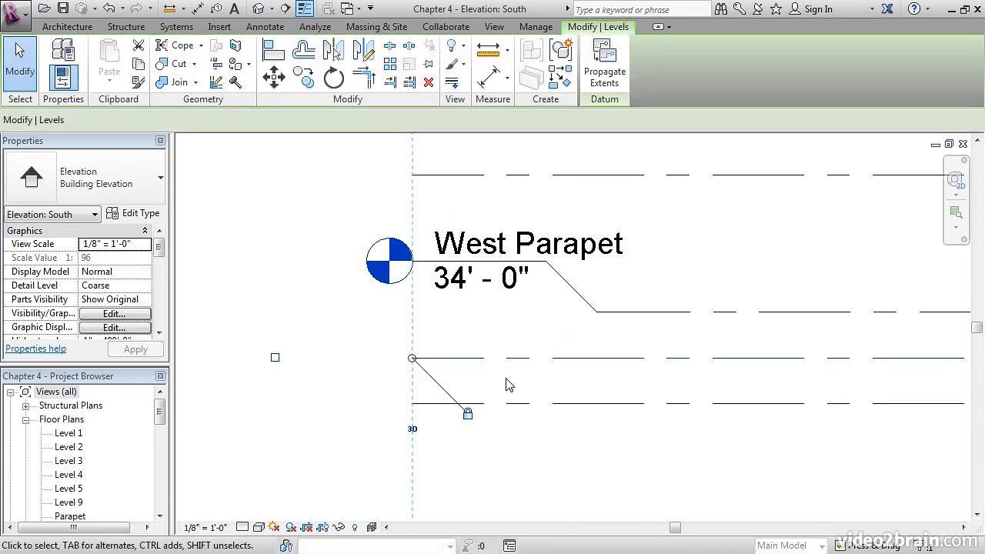
pyautogui.click(276, 358)
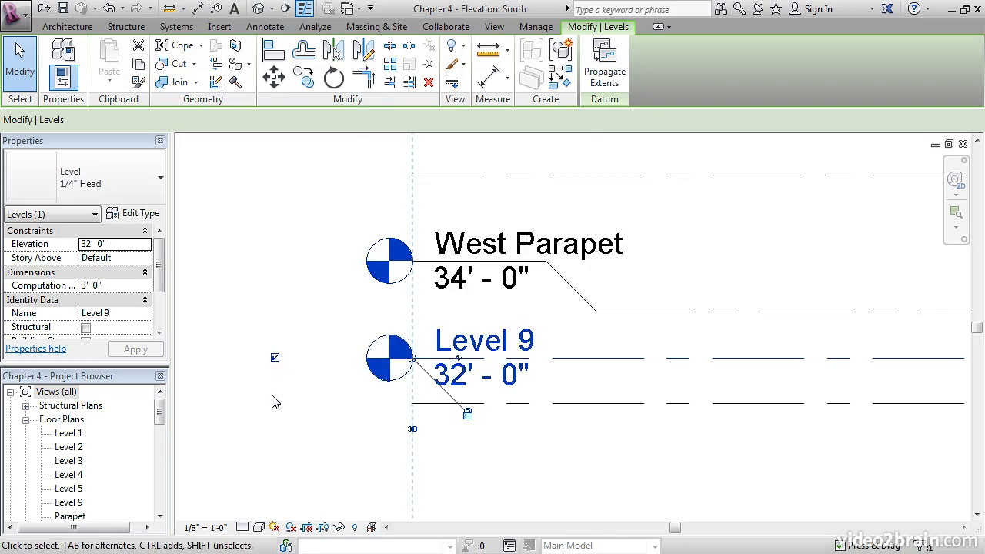
pyautogui.click(480, 348)
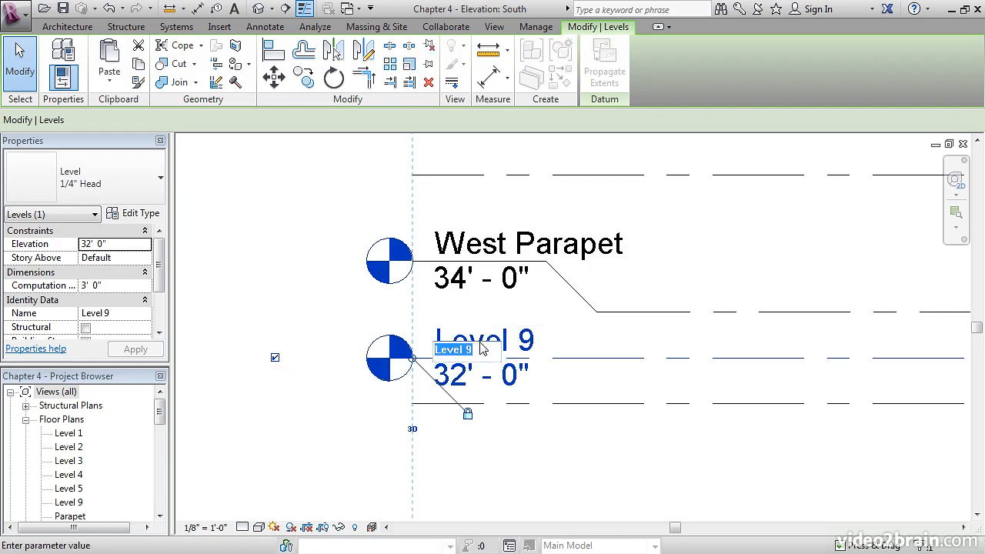
pyautogui.write('West Roof')
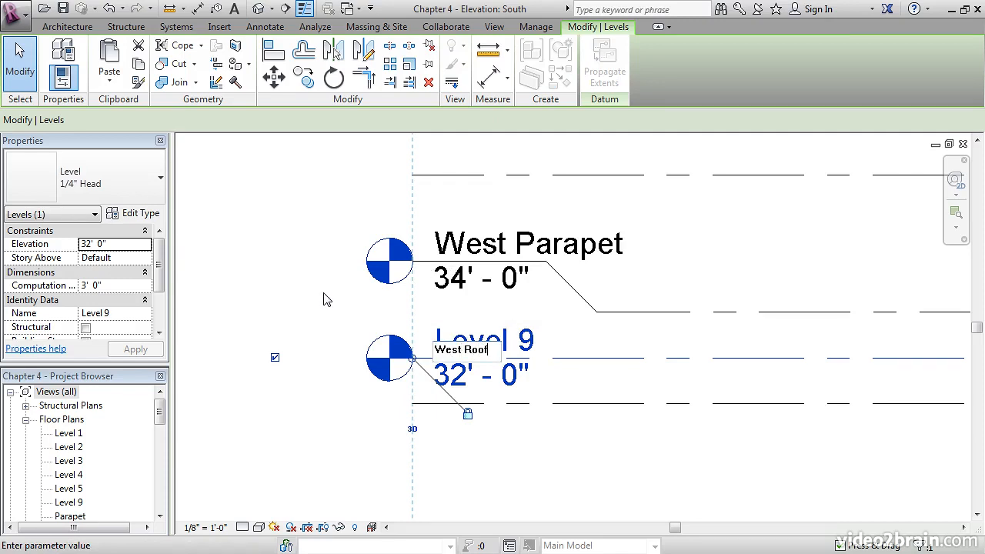
pyautogui.press('Return')
pyautogui.click(529, 292)
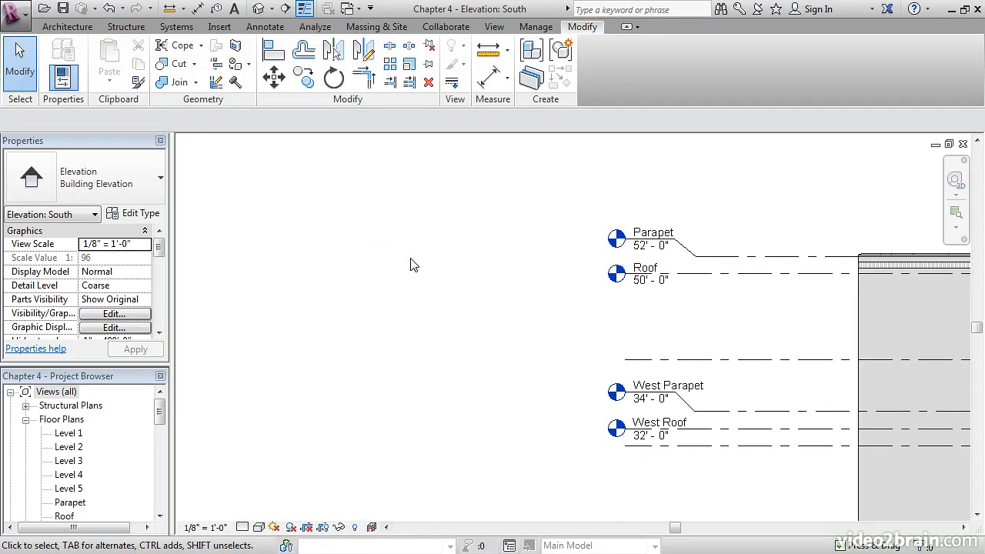
# Extend the aligned west ends of the level lines past the far end of the low west wing.
pyautogui.click(703, 275)
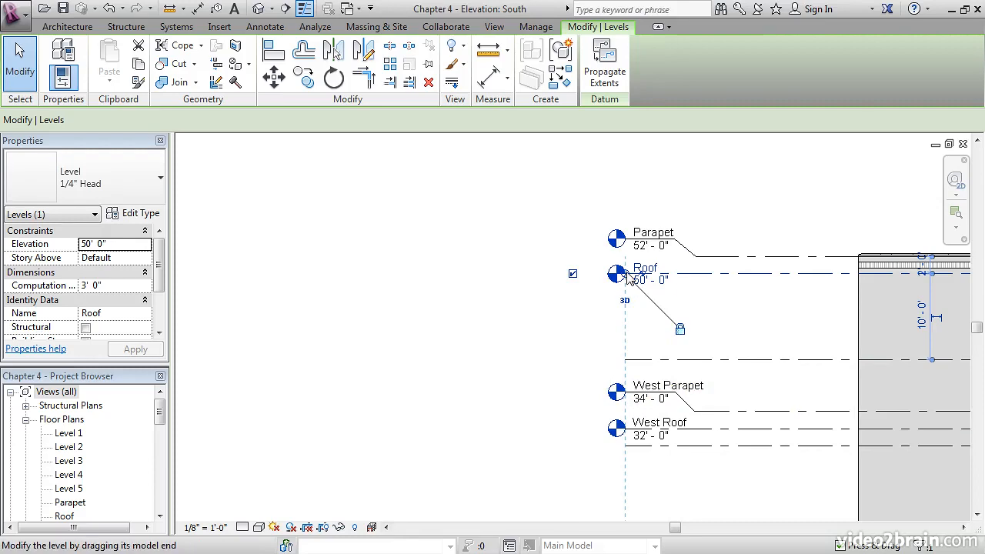
pyautogui.moveTo(626, 277); pyautogui.dragTo(348, 273)
pyautogui.scroll(-5, 349, 274)
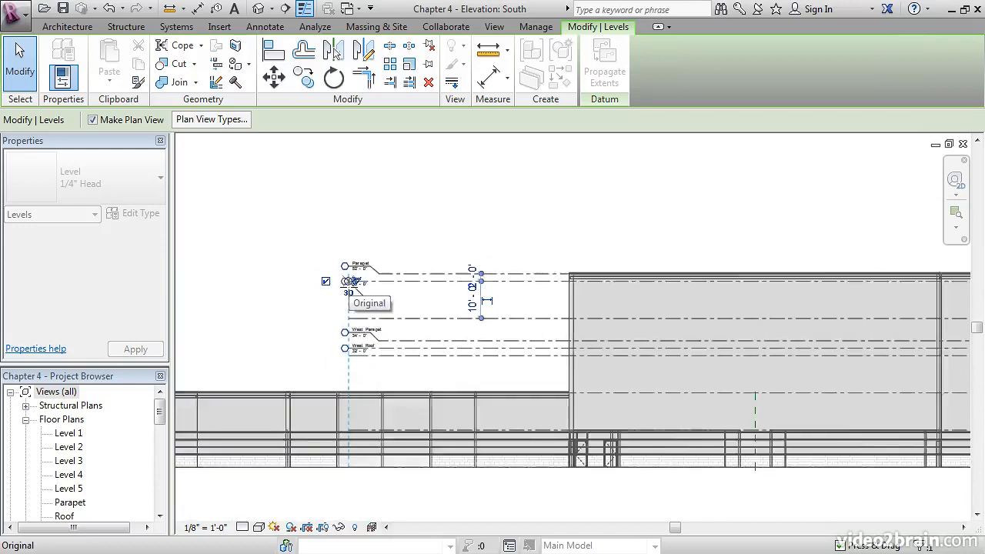
pyautogui.moveTo(341, 303); pyautogui.dragTo(668, 309, button='middle')
pyautogui.moveTo(652, 288); pyautogui.dragTo(390, 309)
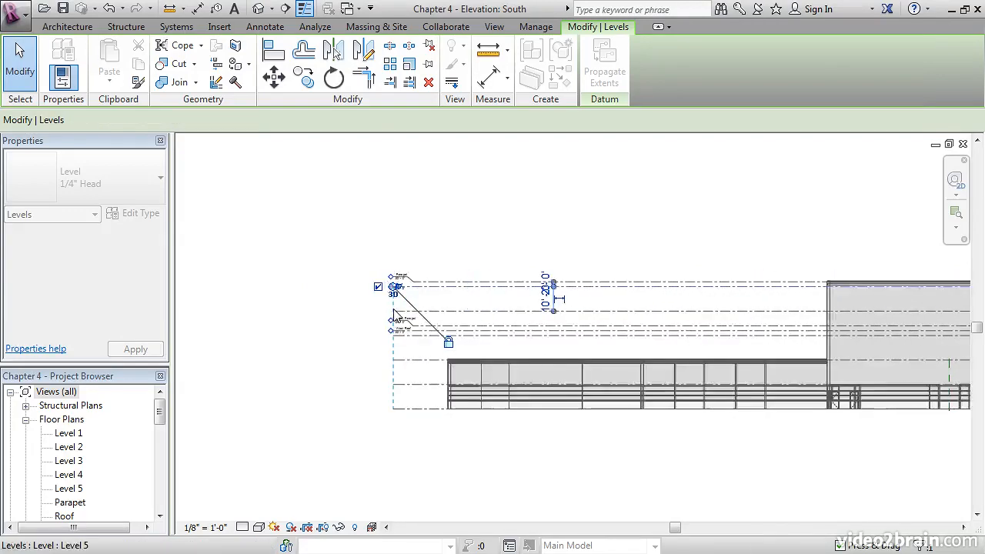
pyautogui.click(334, 350)
# Show the level heads at the west ends of Level 5 and Level 4.
pyautogui.scroll(5, 388, 313)
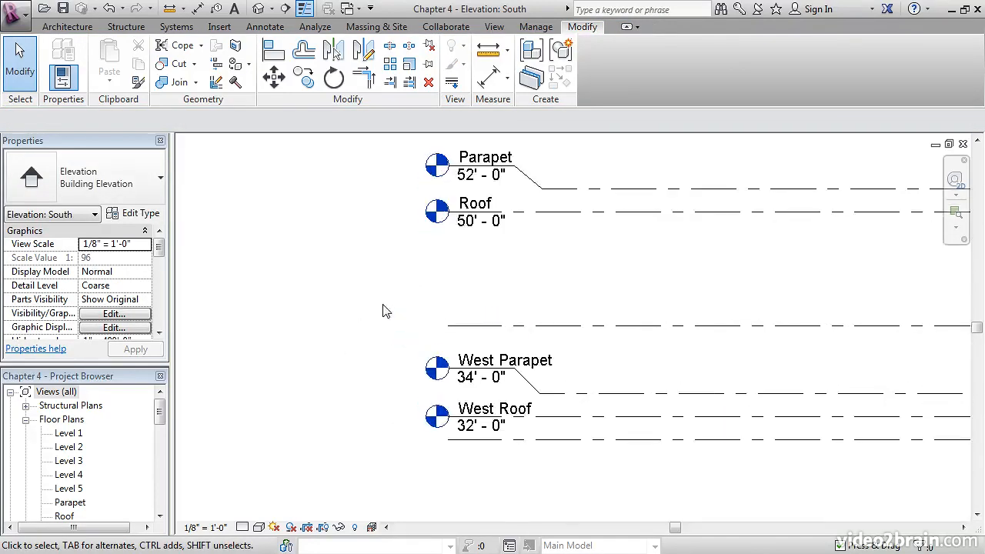
pyautogui.click(478, 327)
pyautogui.click(379, 325)
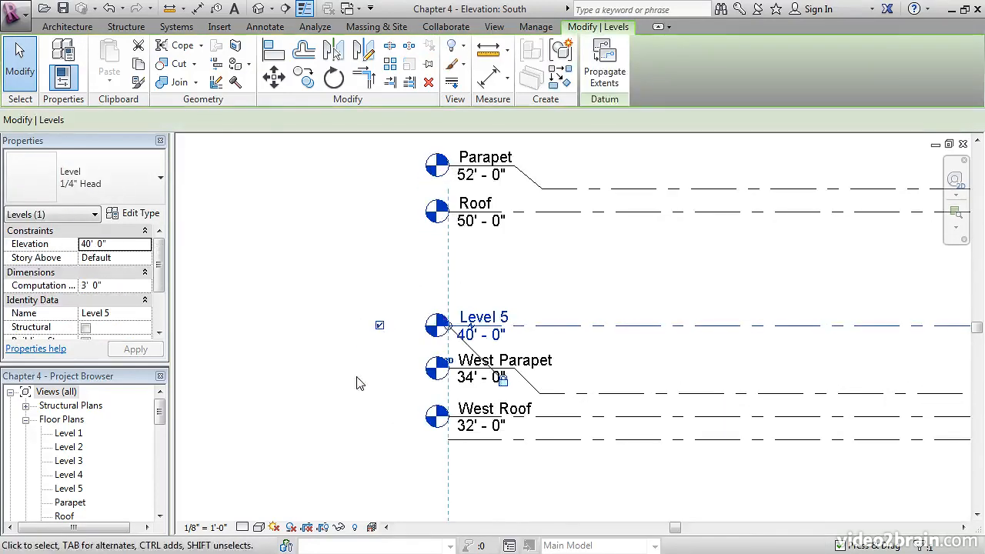
pyautogui.moveTo(356, 383); pyautogui.dragTo(324, 279, button='middle')
pyautogui.click(473, 336)
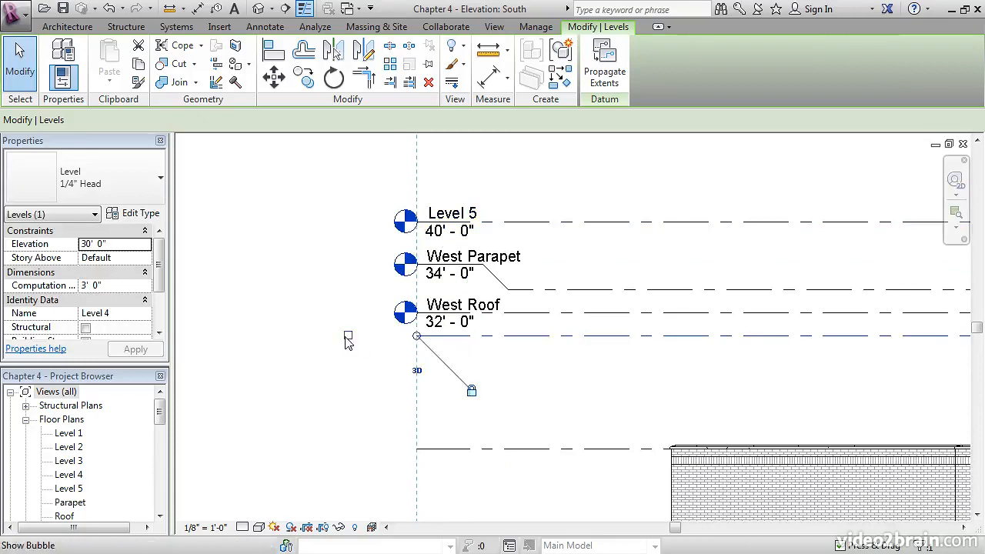
pyautogui.click(347, 337)
# Add an elbow to the west end of the Level 4 line below West Roof and widen the jog past the level name.
pyautogui.scroll(3, 481, 355)
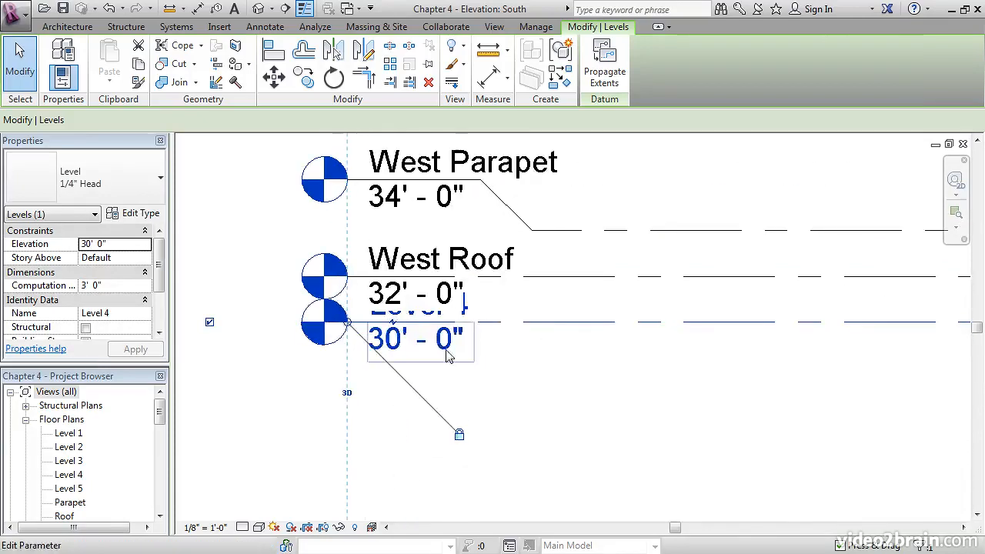
pyautogui.click(393, 322)
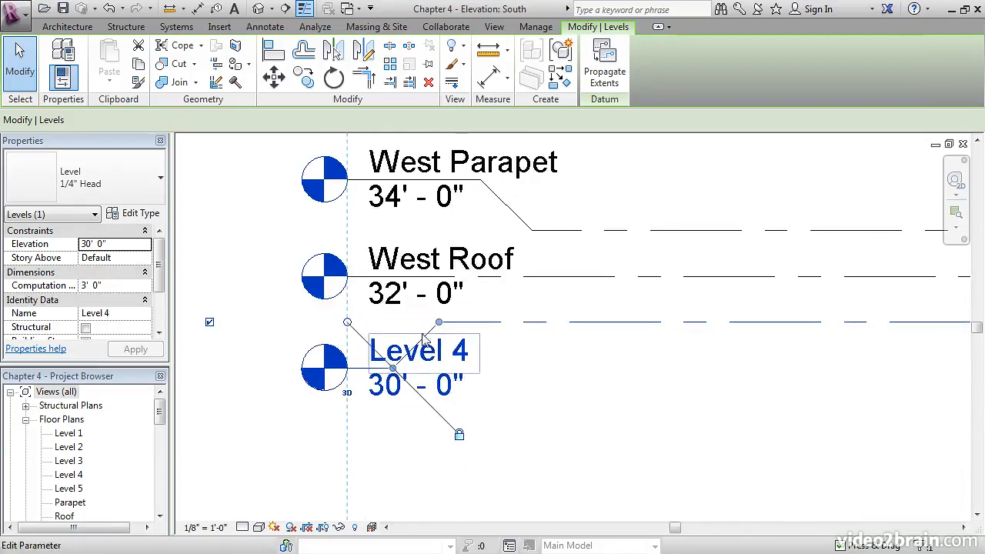
pyautogui.moveTo(439, 322); pyautogui.dragTo(446, 326)
pyautogui.moveTo(525, 326); pyautogui.dragTo(523, 323)
pyautogui.moveTo(394, 370); pyautogui.dragTo(487, 377)
# Show the level heads at the west ends of Level 3, Level 2 and Level 1.
pyautogui.scroll(-5, 486, 377)
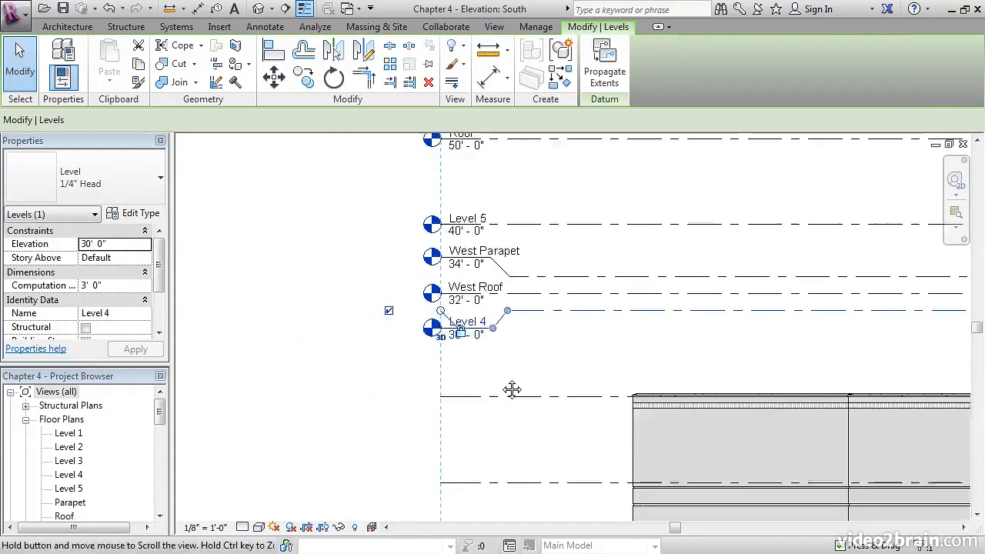
pyautogui.click(493, 414)
pyautogui.click(388, 361)
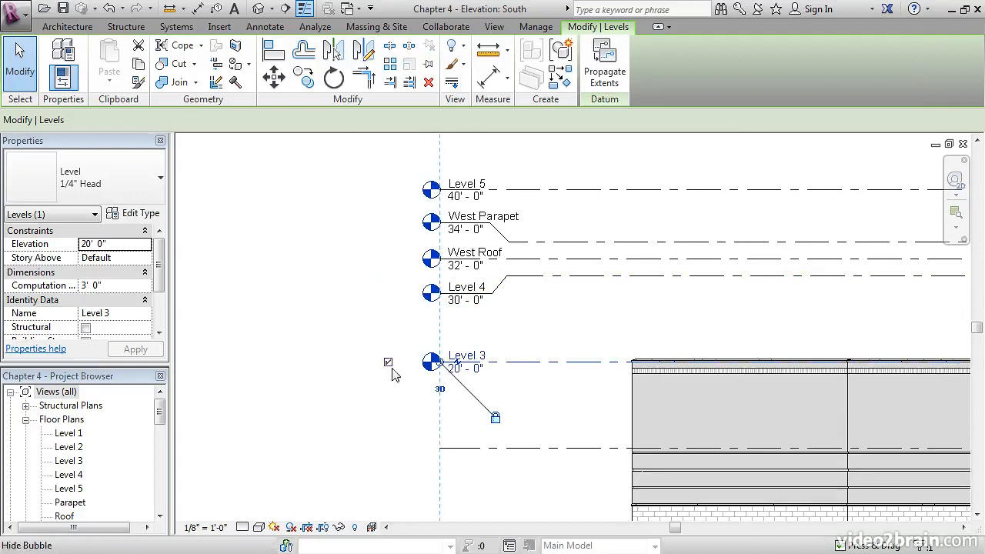
pyautogui.click(455, 448)
pyautogui.click(388, 449)
pyautogui.moveTo(387, 452); pyautogui.dragTo(377, 264, button='middle')
pyautogui.click(438, 349)
pyautogui.click(375, 349)
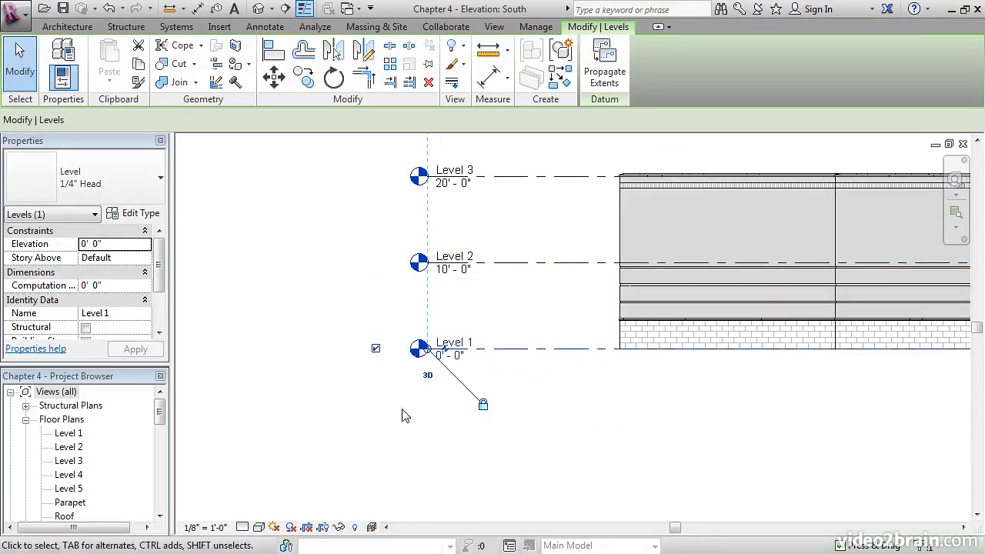
pyautogui.click(600, 416)
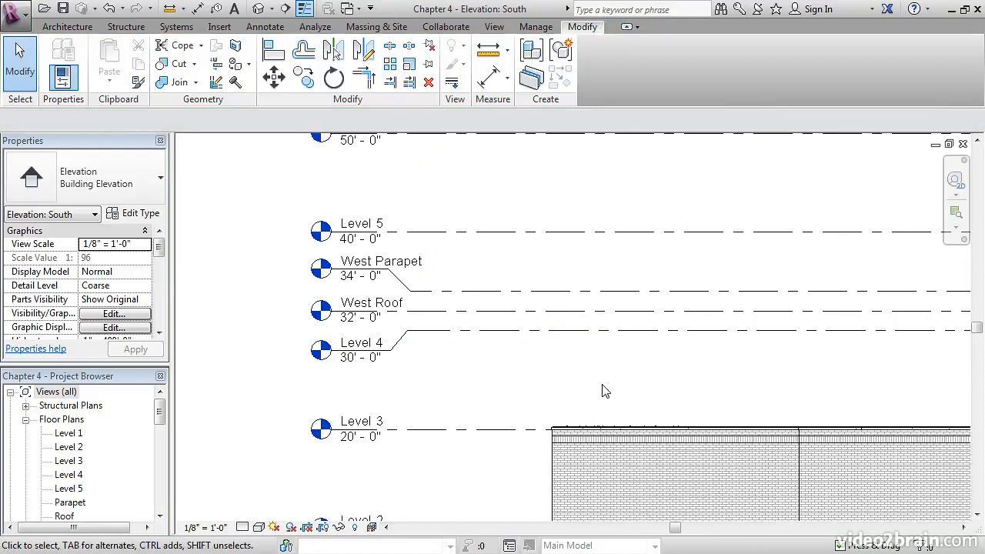
# Create a similar level by picking the Level 3 line with a 2' 0" upward offset.
pyautogui.click(435, 428)
pyautogui.rightClick(436, 428)
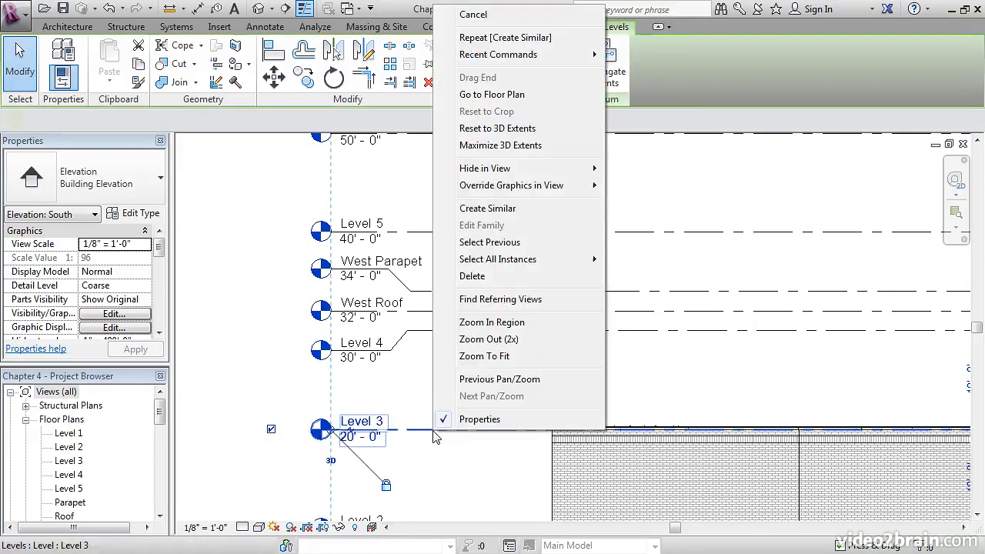
pyautogui.click(488, 209)
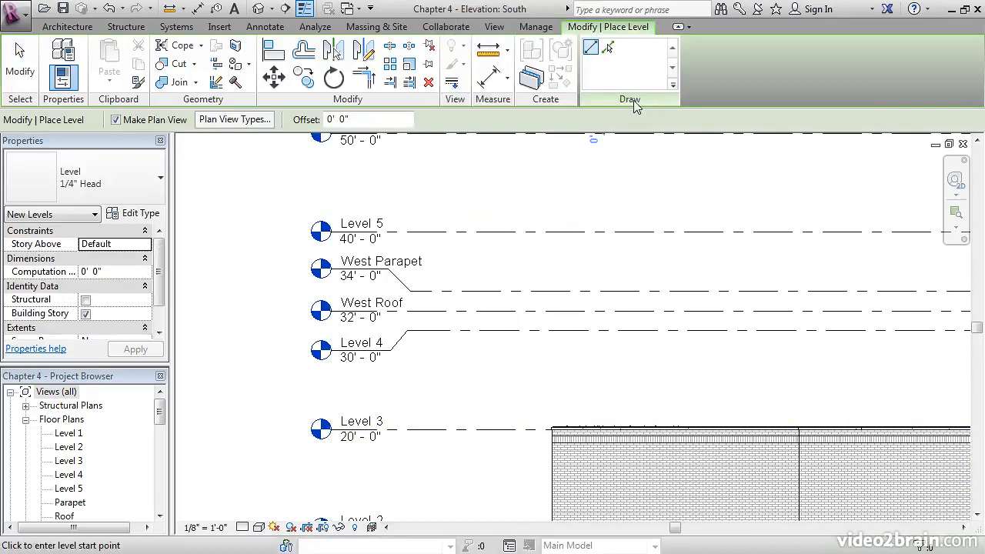
pyautogui.click(608, 50)
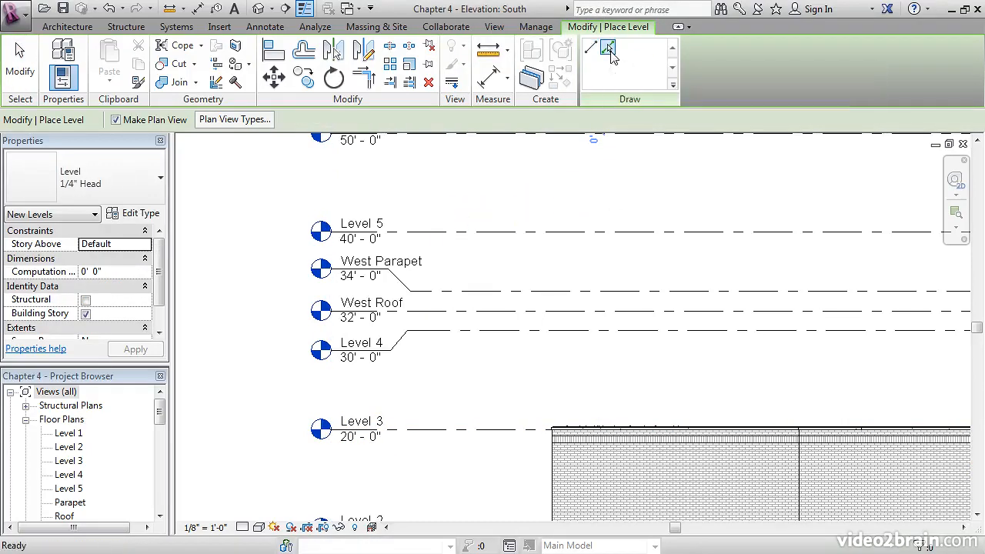
pyautogui.moveTo(361, 120); pyautogui.dragTo(287, 118)
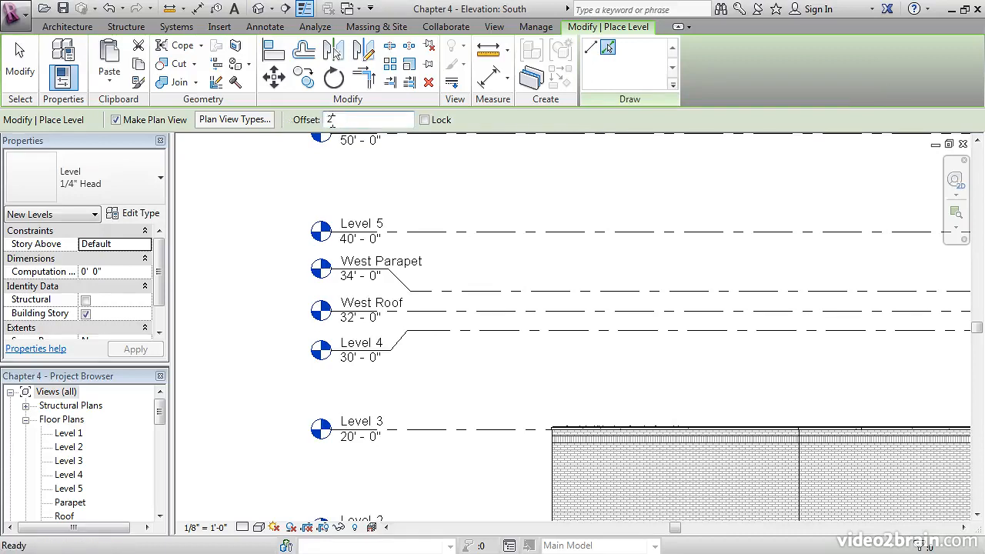
pyautogui.press('Return')
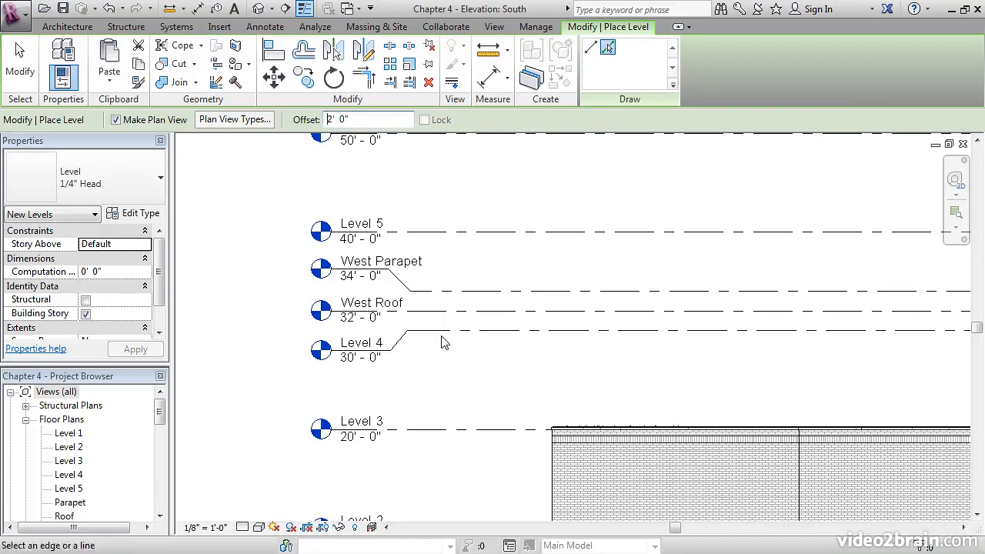
pyautogui.click(431, 431)
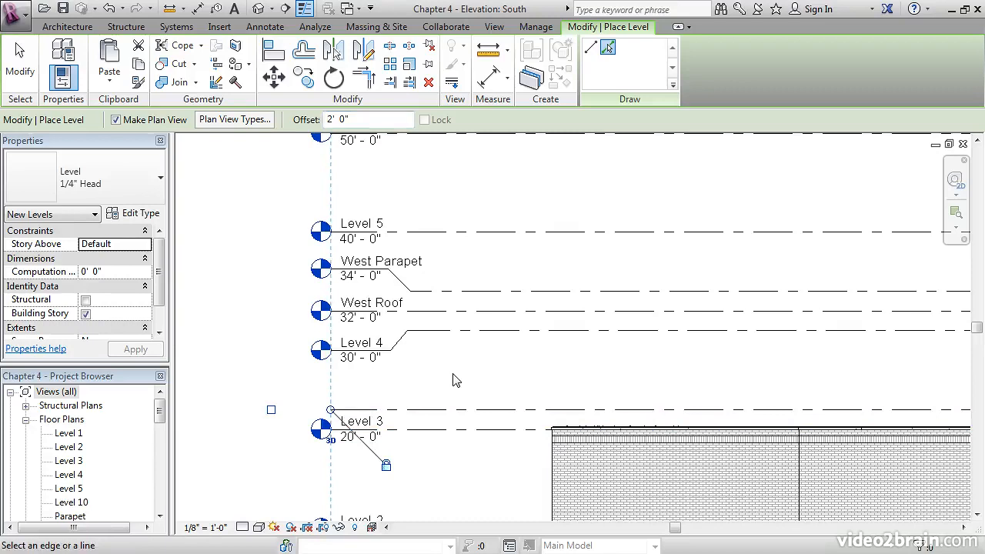
pyautogui.press('Escape')
pyautogui.press('Escape')
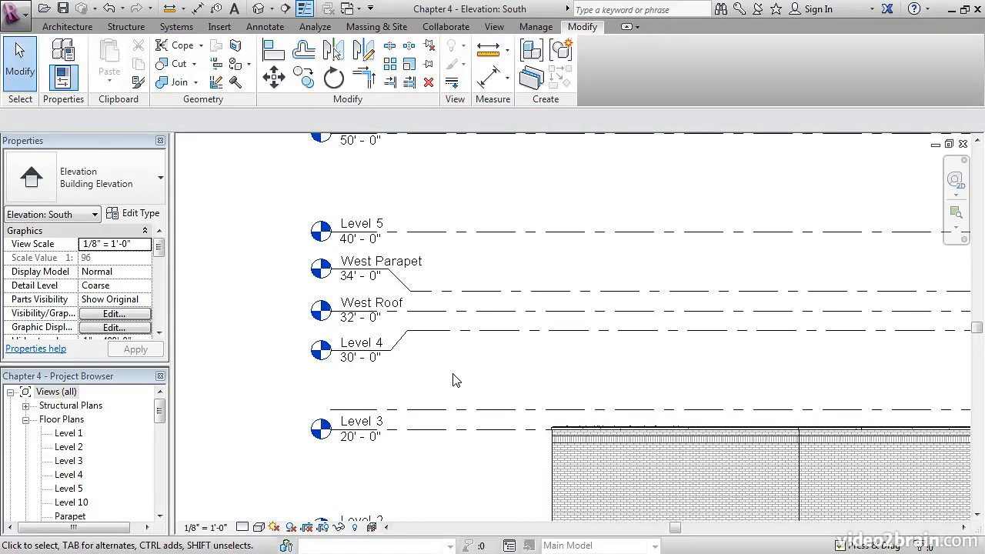
# Show the west head of the new level above Level 3 and rename it and its corresponding views as Corridor Parapet.
pyautogui.click(417, 409)
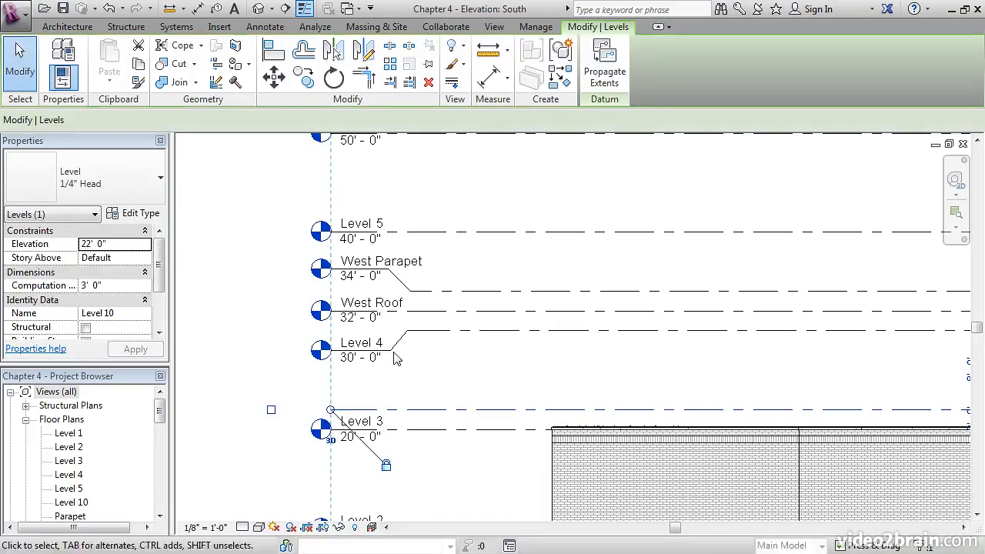
pyautogui.click(270, 410)
pyautogui.click(374, 401)
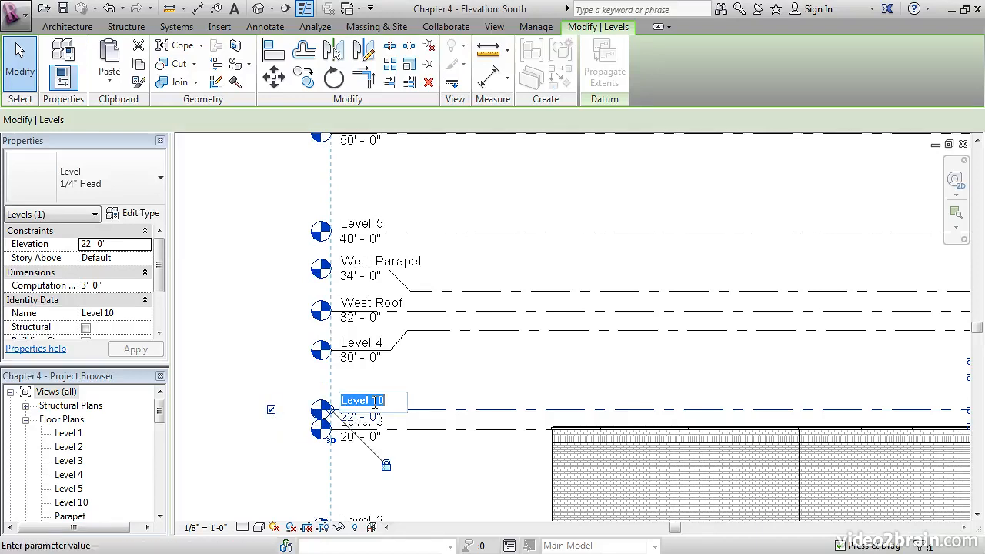
pyautogui.write('C')
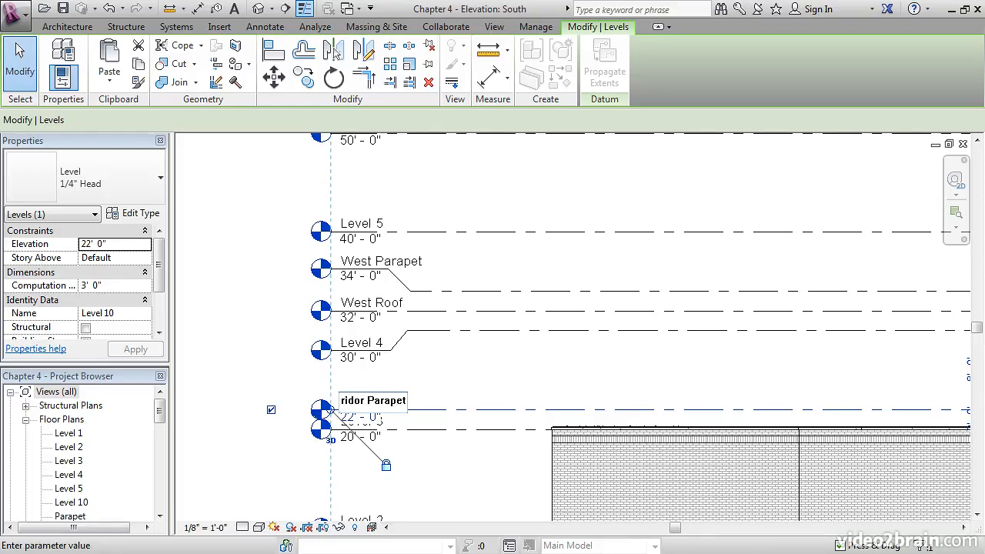
pyautogui.press('Return')
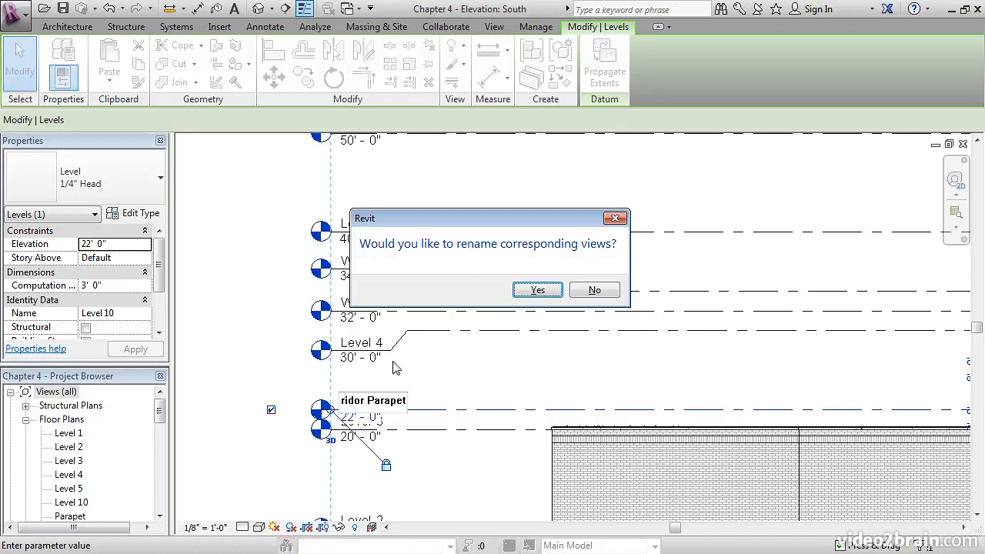
pyautogui.click(536, 289)
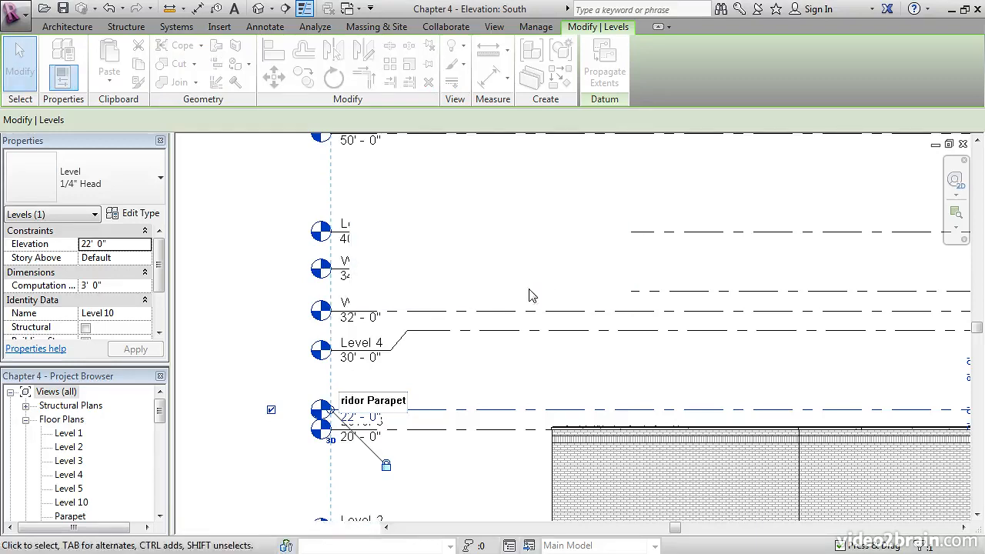
# Add an elbow to the Corridor Parapet line, shift its head above Level 3 and widen the jog past the elevation text.
pyautogui.scroll(5, 348, 433)
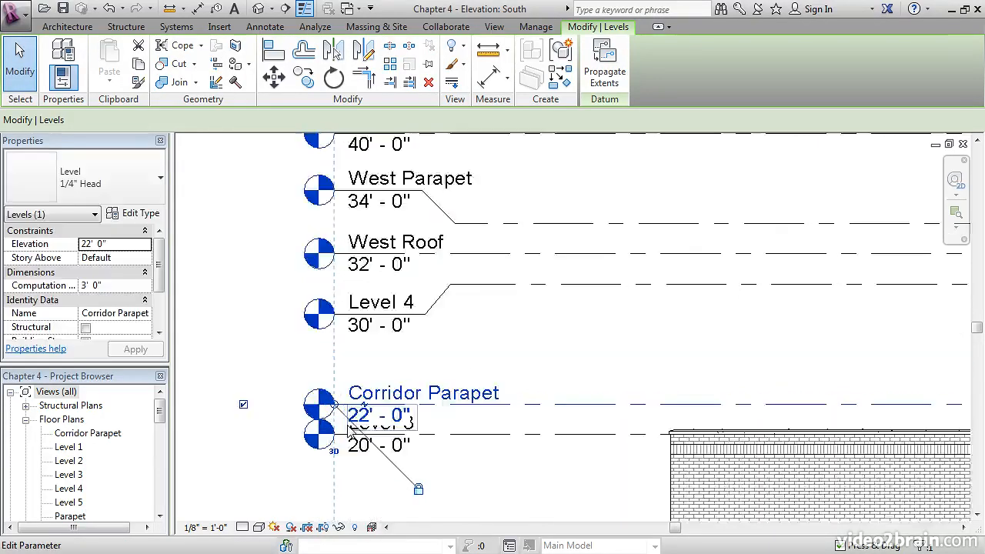
pyautogui.click(382, 389)
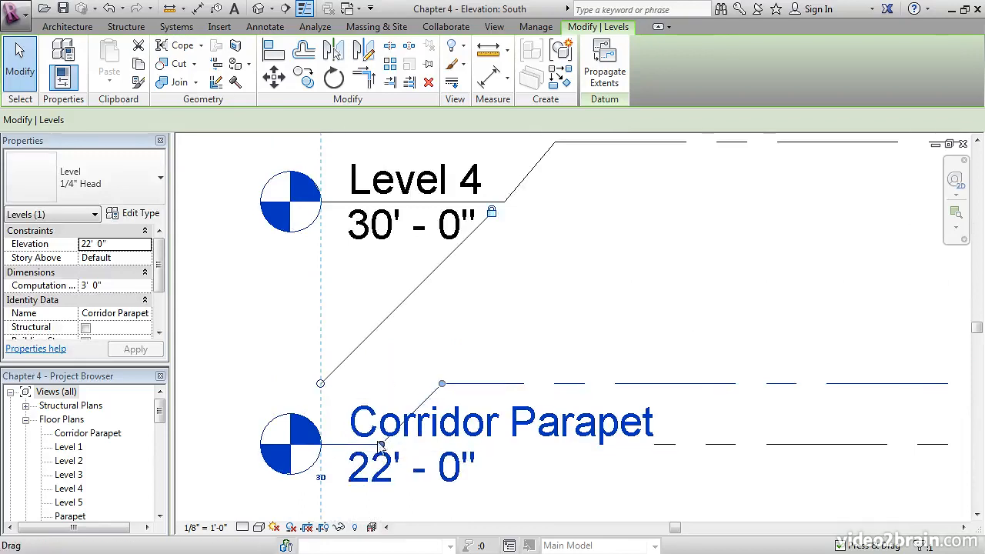
pyautogui.moveTo(386, 393); pyautogui.dragTo(393, 331)
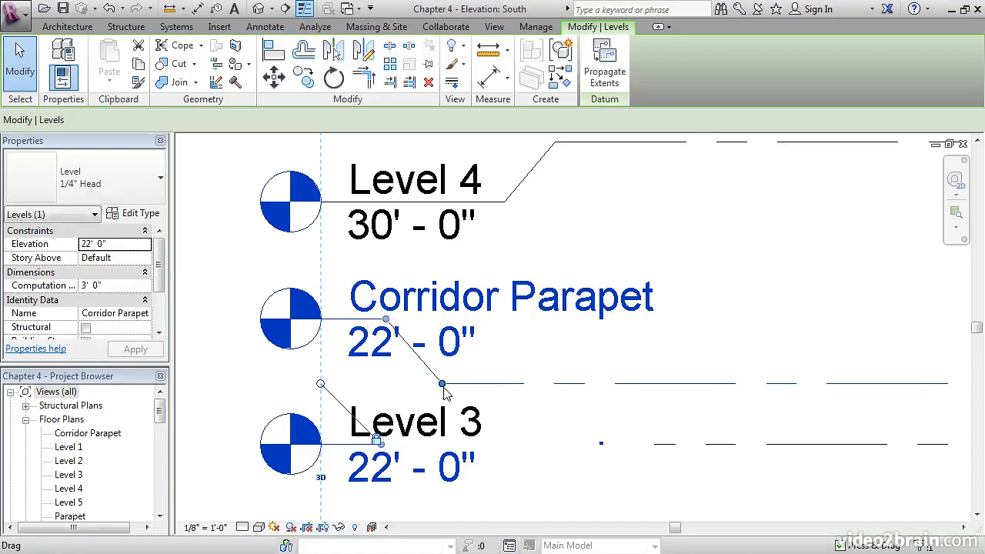
pyautogui.moveTo(560, 391); pyautogui.dragTo(556, 384)
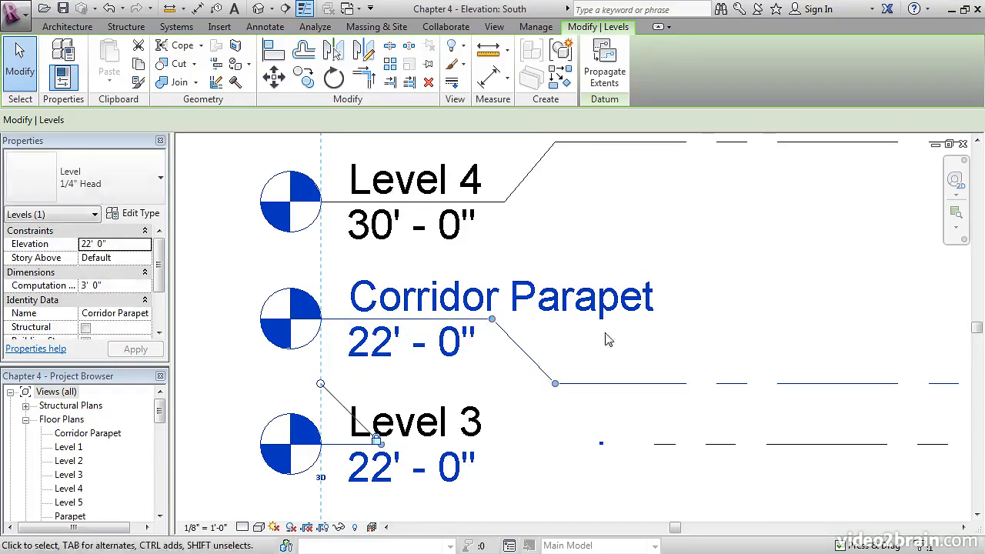
pyautogui.scroll(-3, 567, 345)
pyautogui.scroll(-2, 560, 346)
pyautogui.moveTo(595, 307); pyautogui.dragTo(582, 362, button='middle')
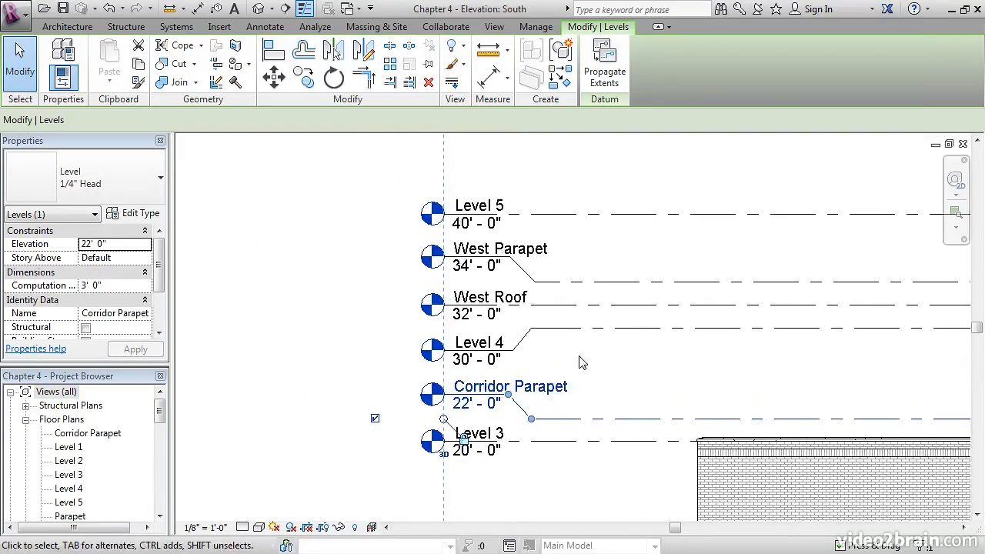
pyautogui.click(583, 367)
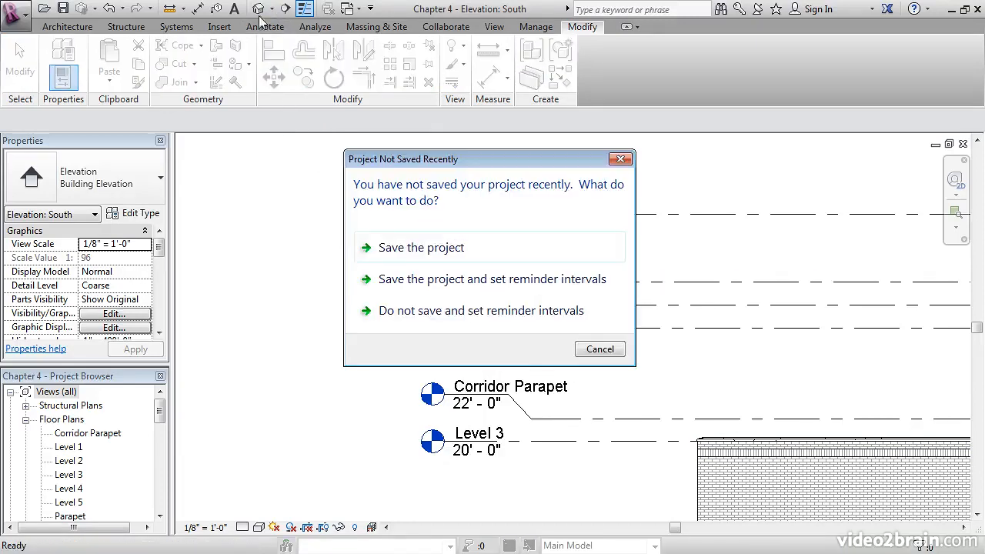
# Save the project and show the west wing and corridor in the default 3D view.
pyautogui.click(420, 247)
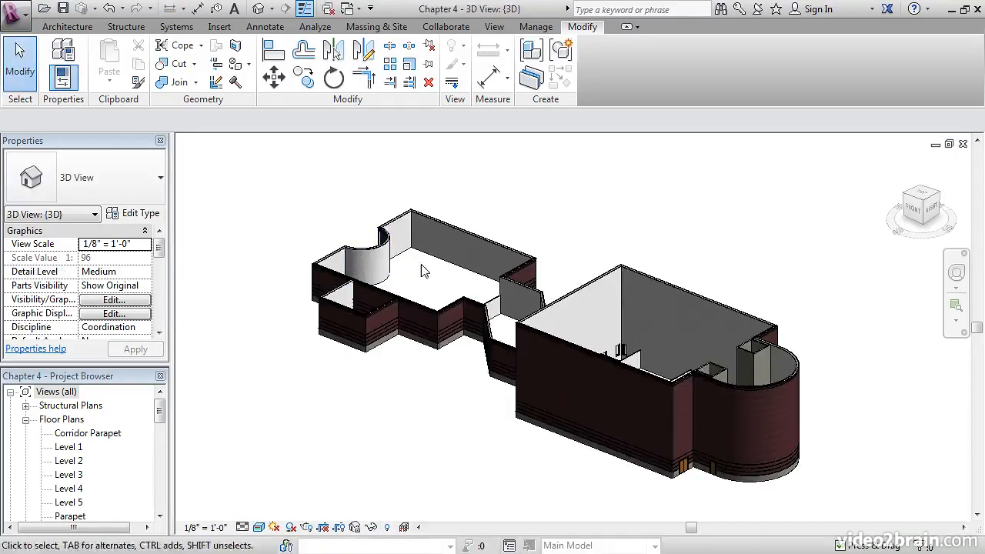
pyautogui.keyDown('shift'); pyautogui.moveTo(420, 270); pyautogui.dragTo(455, 308, button='middle'); pyautogui.keyUp('shift')
pyautogui.scroll(2, 570, 246)
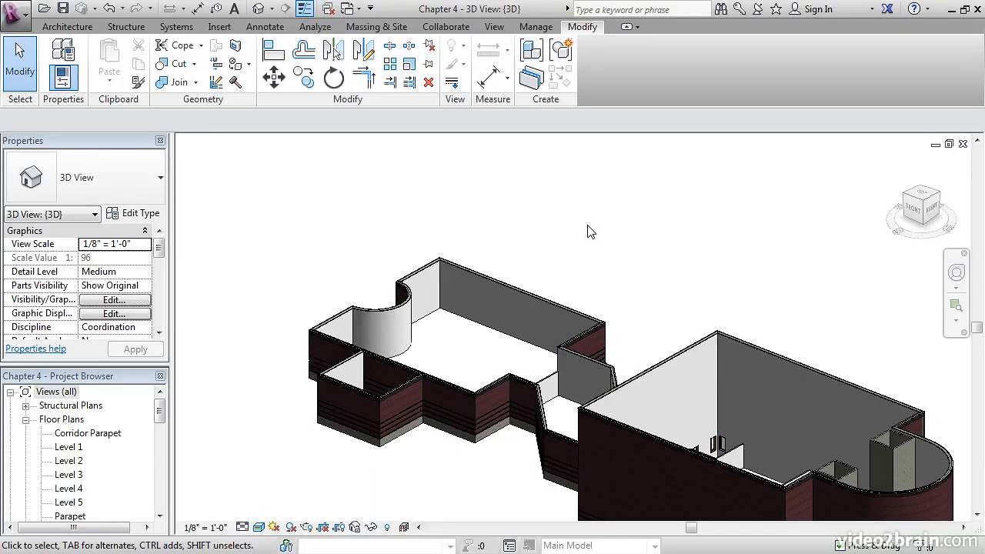
# Constrain the tops of the seven main west wing exterior walls, including the curved one, up to level West Parapet.
pyautogui.click(576, 342)
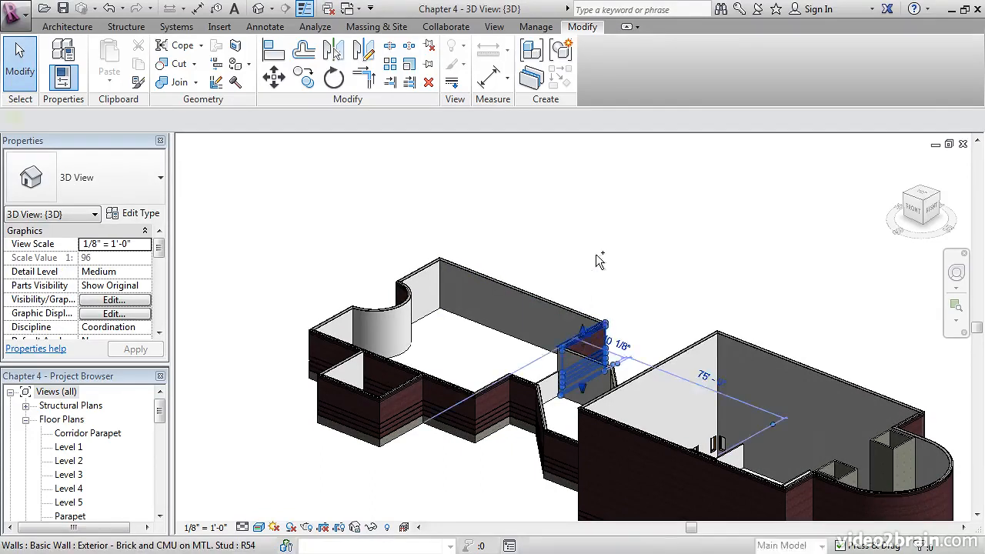
pyautogui.keyDown('ctrl'); pyautogui.click(492, 277); pyautogui.keyUp('ctrl')
pyautogui.keyDown('ctrl'); pyautogui.click(417, 285); pyautogui.keyUp('ctrl')
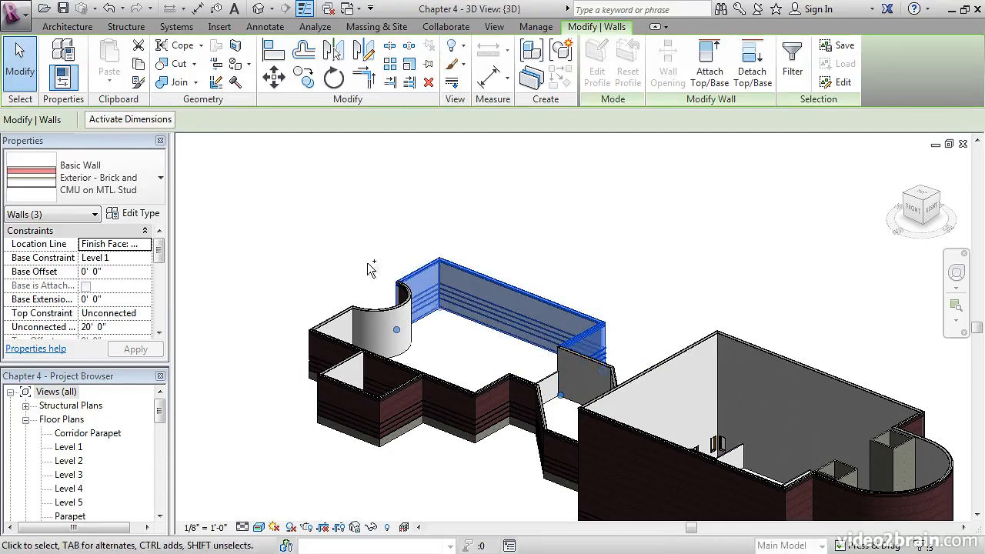
pyautogui.keyDown('ctrl'); pyautogui.click(375, 300); pyautogui.keyUp('ctrl')
pyautogui.keyDown('ctrl'); pyautogui.click(281, 353); pyautogui.keyUp('ctrl')
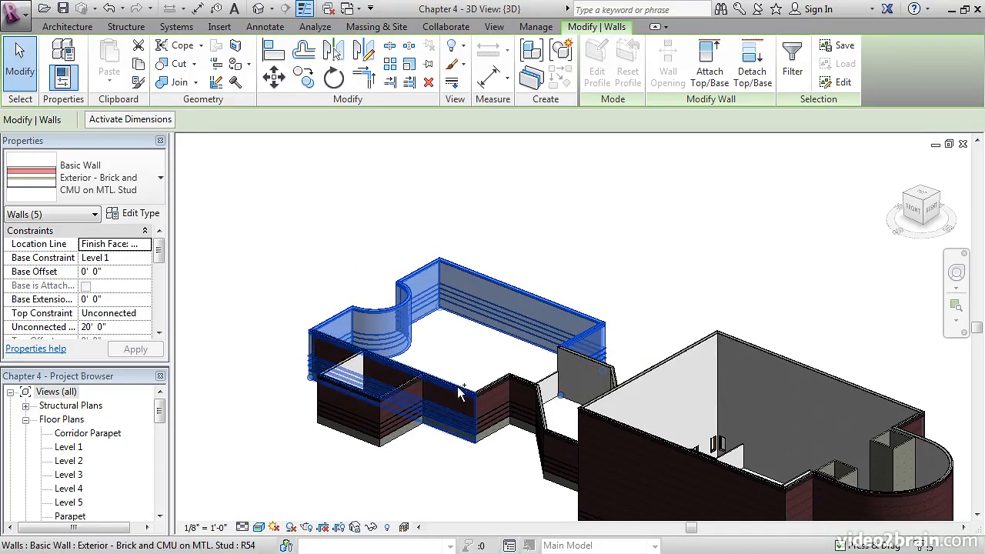
pyautogui.keyDown('ctrl'); pyautogui.click(460, 394); pyautogui.keyUp('ctrl')
pyautogui.keyDown('ctrl'); pyautogui.click(486, 391); pyautogui.keyUp('ctrl')
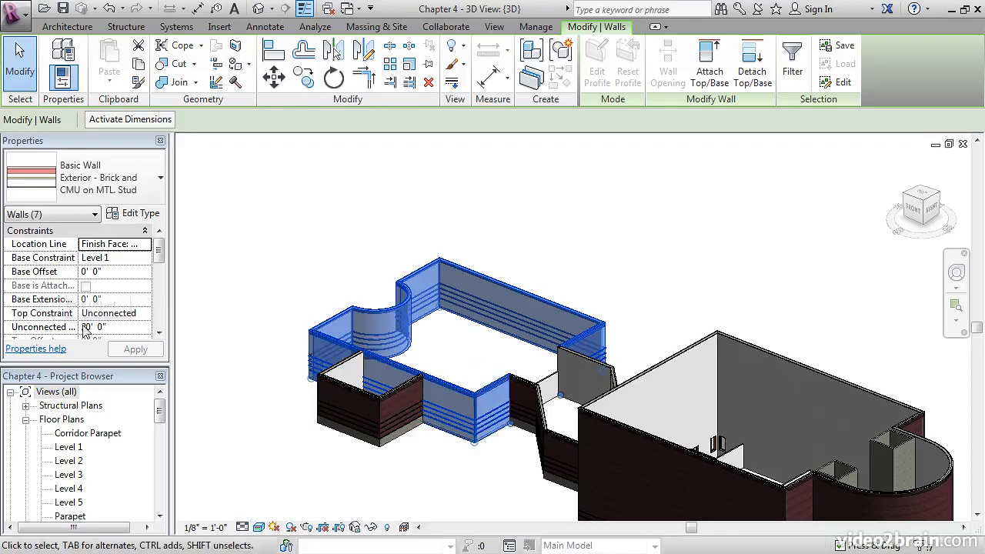
pyautogui.click(119, 312)
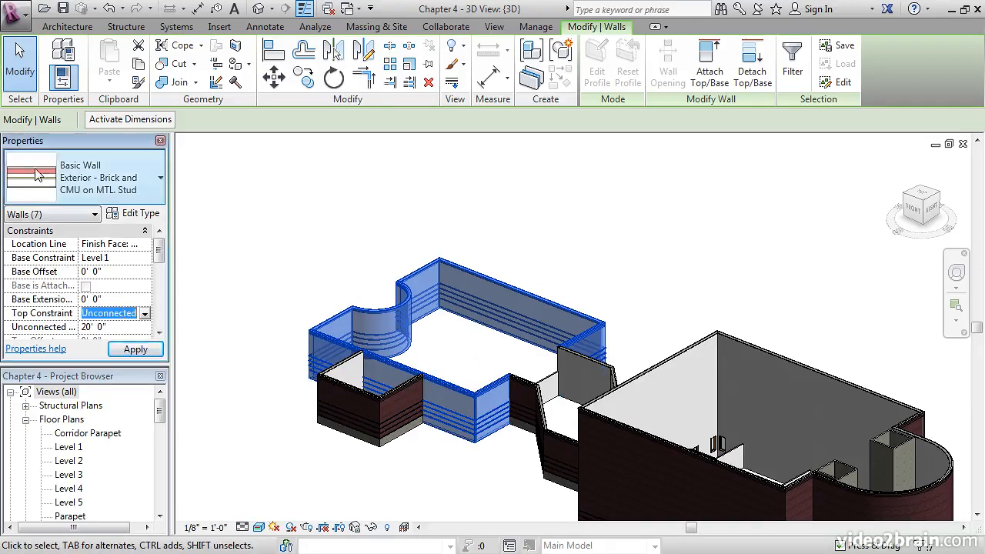
pyautogui.click(144, 314)
pyautogui.moveTo(201, 338); pyautogui.dragTo(204, 368)
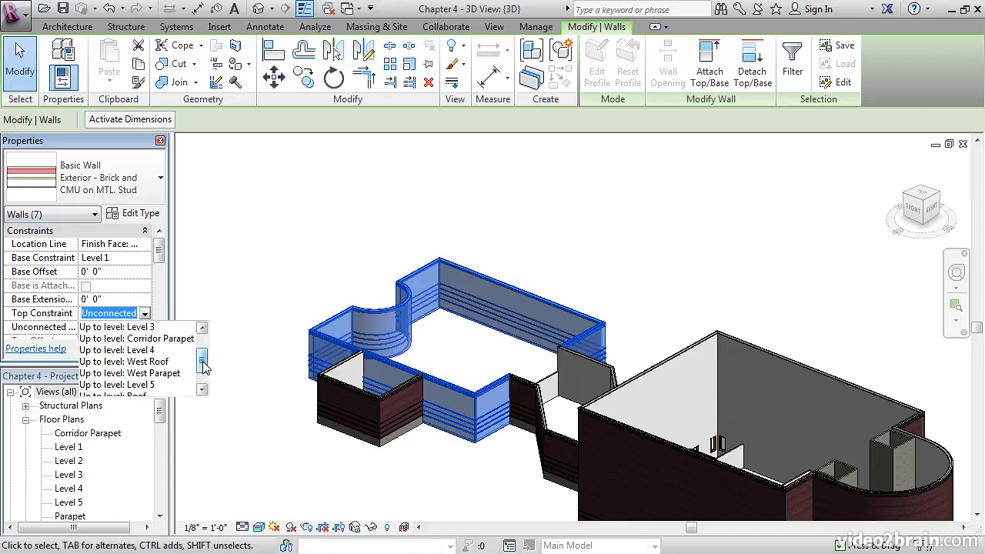
pyautogui.click(136, 383)
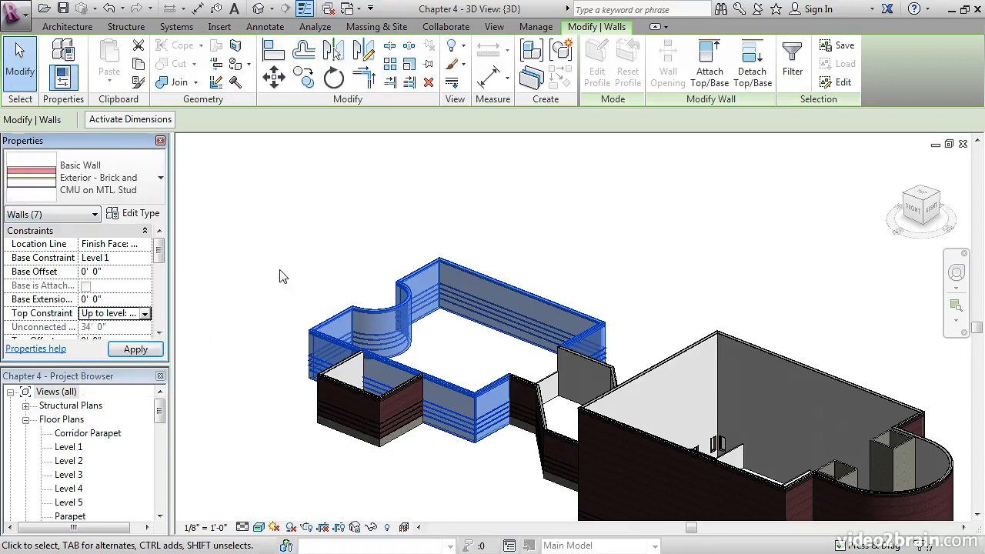
pyautogui.click(142, 350)
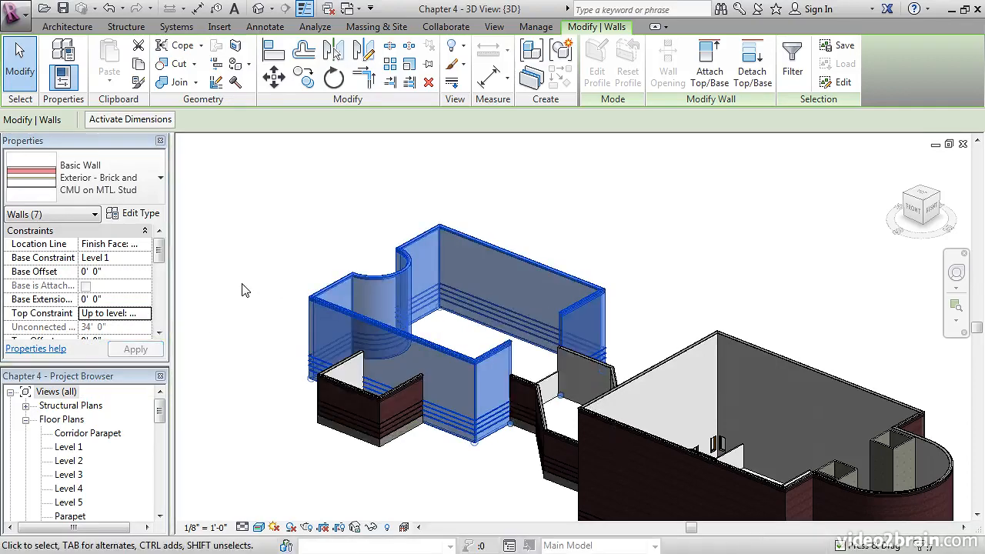
pyautogui.click(230, 343)
# Constrain the tops of the six corridor walls linking the west and east wings up to level Corridor Parapet.
pyautogui.keyDown('shift'); pyautogui.moveTo(342, 390); pyautogui.dragTo(446, 408, button='middle'); pyautogui.keyUp('shift')
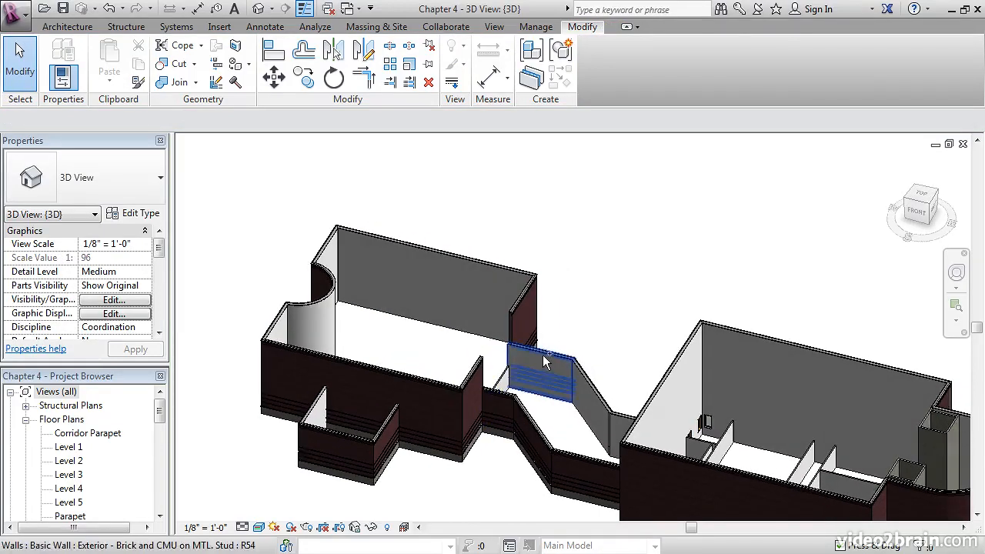
pyautogui.click(541, 356)
pyautogui.keyDown('ctrl'); pyautogui.click(592, 396); pyautogui.keyUp('ctrl')
pyautogui.keyDown('ctrl'); pyautogui.click(619, 421); pyautogui.keyUp('ctrl')
pyautogui.keyDown('ctrl'); pyautogui.click(501, 408); pyautogui.keyUp('ctrl')
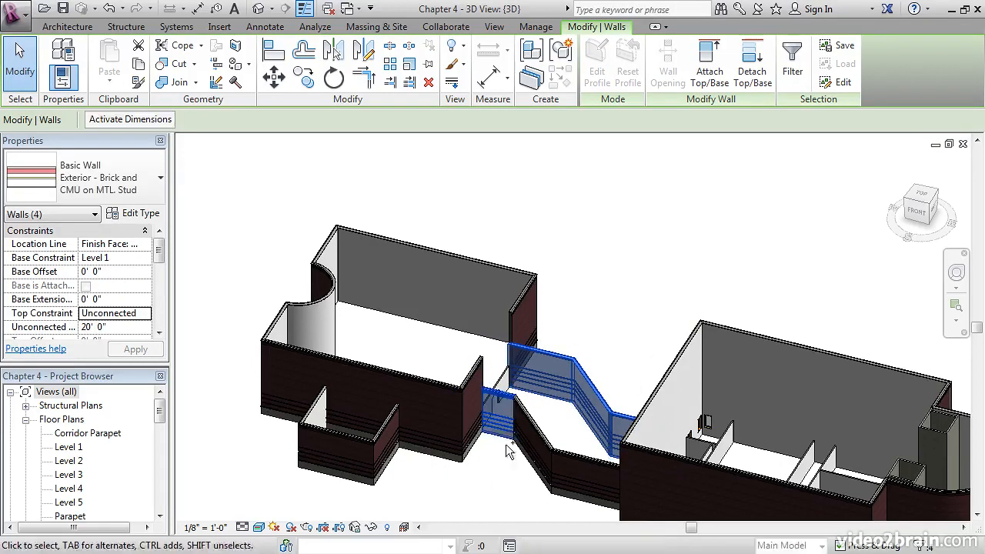
pyautogui.keyDown('ctrl'); pyautogui.click(540, 432); pyautogui.keyUp('ctrl')
pyautogui.keyDown('ctrl'); pyautogui.click(570, 465); pyautogui.keyUp('ctrl')
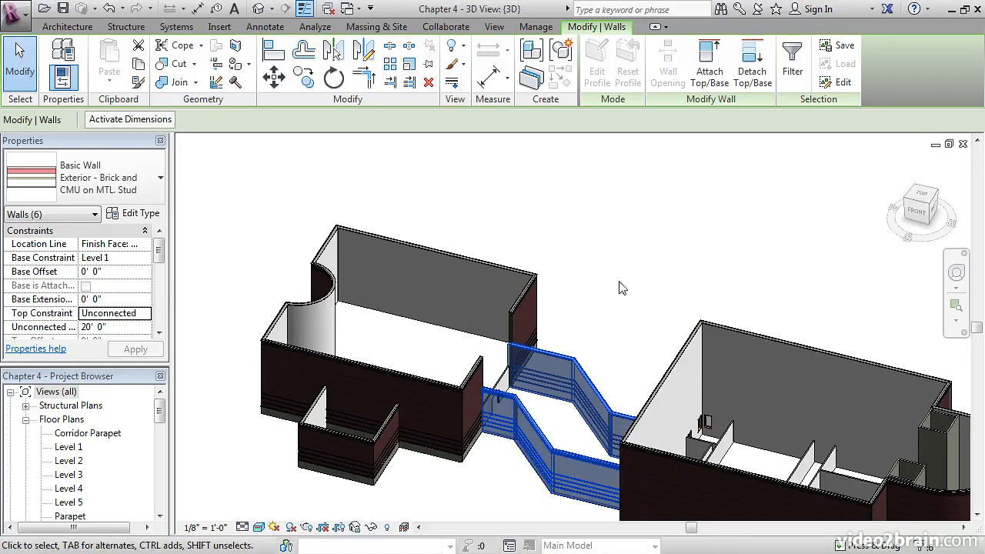
pyautogui.click(134, 313)
pyautogui.click(144, 314)
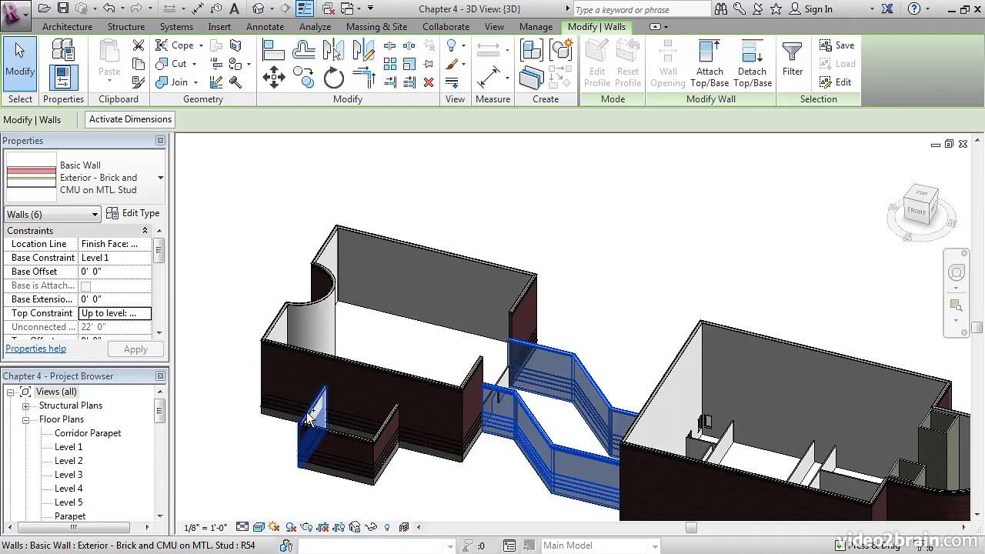
# Add the three walls of the small projection on the west wing's front to the selection and set their top constraint to level Corridor Parapet.
pyautogui.keyDown('ctrl'); pyautogui.click(377, 483); pyautogui.keyUp('ctrl')
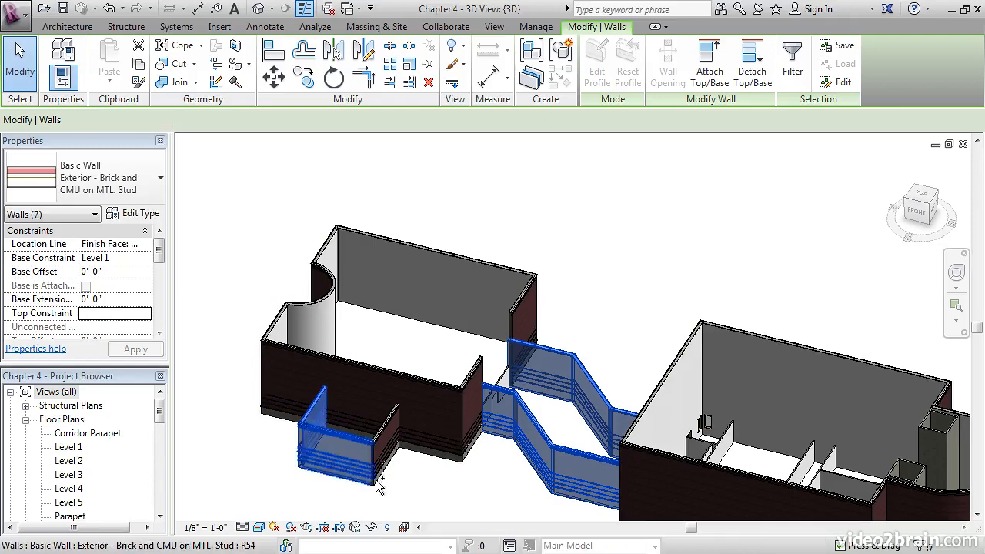
pyautogui.keyDown('ctrl'); pyautogui.click(383, 431); pyautogui.keyUp('ctrl')
pyautogui.moveTo(159, 251)
pyautogui.mouseDown()
pyautogui.moveTo(160, 318)
pyautogui.moveTo(159, 250)
pyautogui.mouseUp()
pyautogui.click(116, 313)
pyautogui.click(144, 313)
pyautogui.moveTo(201, 346); pyautogui.dragTo(202, 351)
pyautogui.click(162, 358)
pyautogui.click(136, 350)
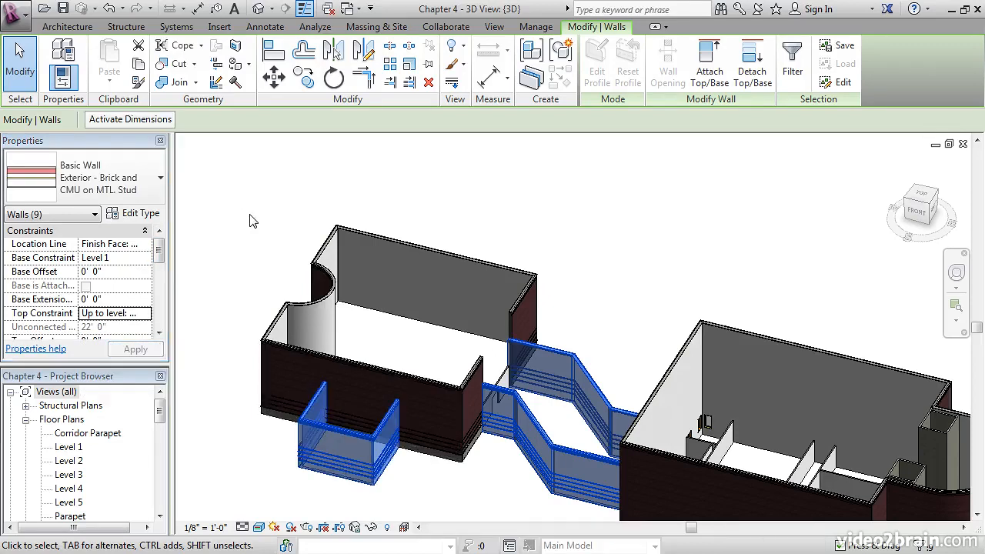
pyautogui.click(256, 216)
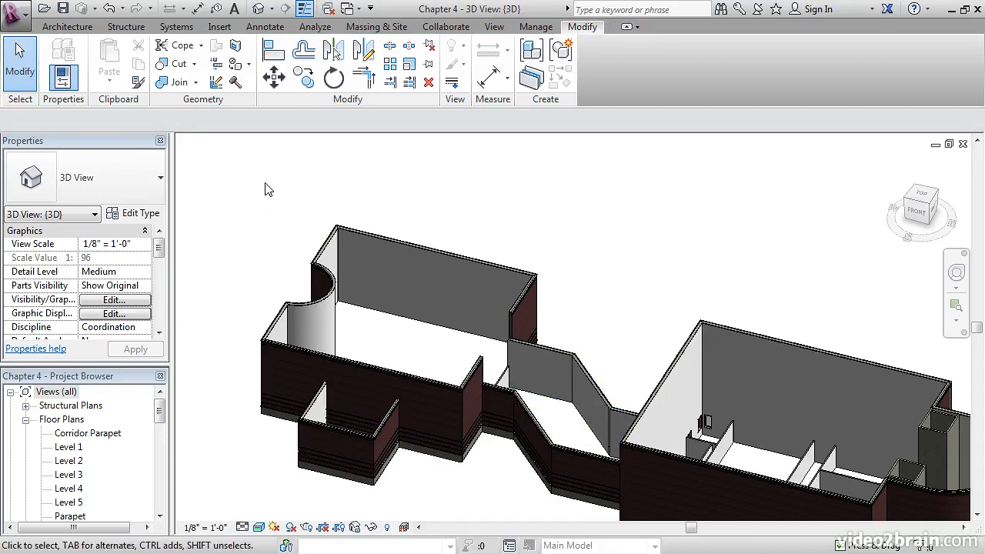
# Open the South elevation and show the whole building to check the wall tops against the levels.
pyautogui.moveTo(161, 412); pyautogui.dragTo(161, 482)
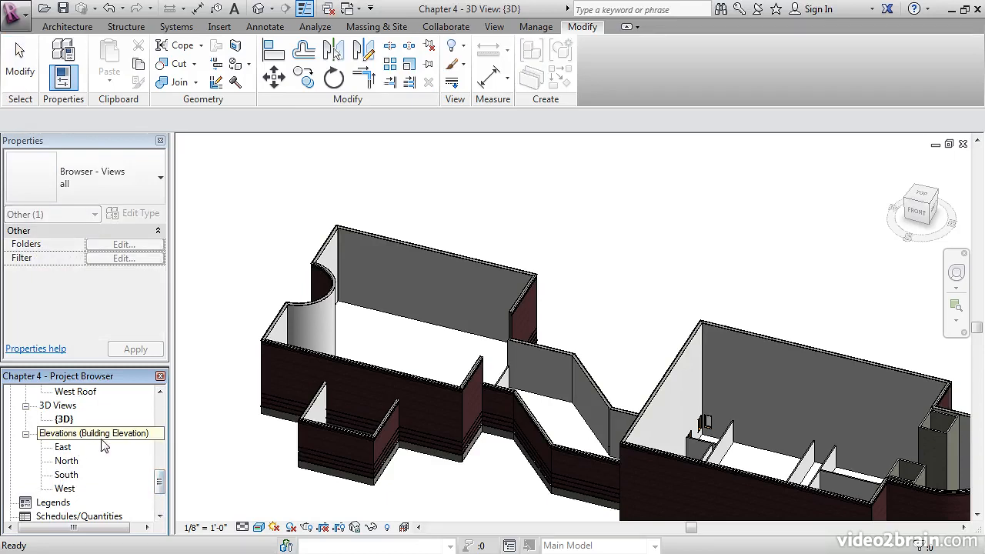
pyautogui.doubleClick(68, 475)
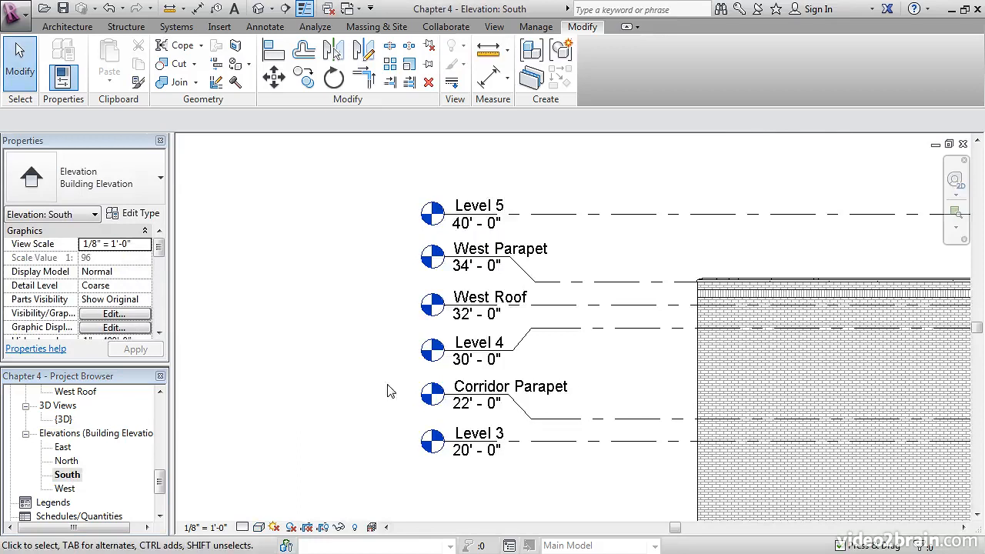
pyautogui.scroll(-5, 361, 327)
pyautogui.moveTo(565, 373); pyautogui.dragTo(501, 374, button='middle')
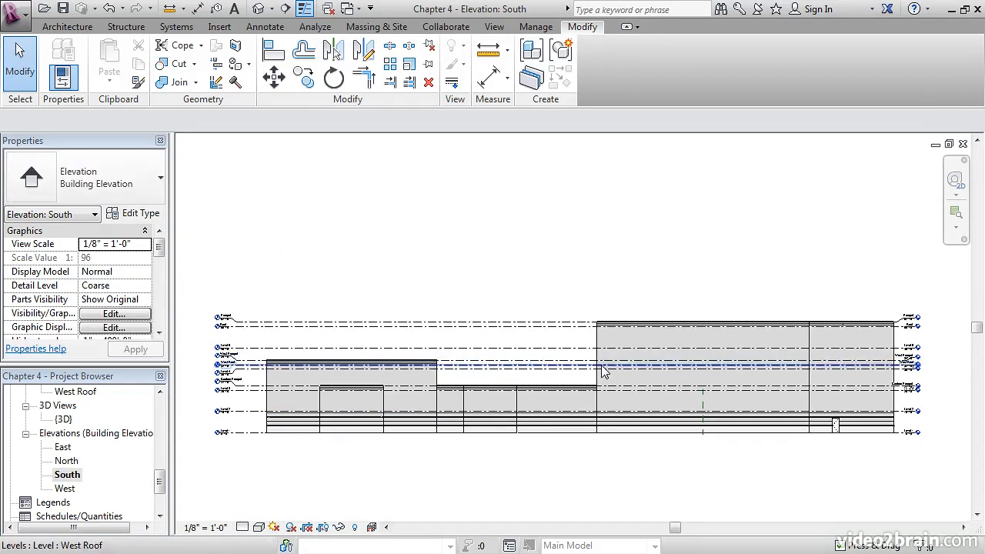